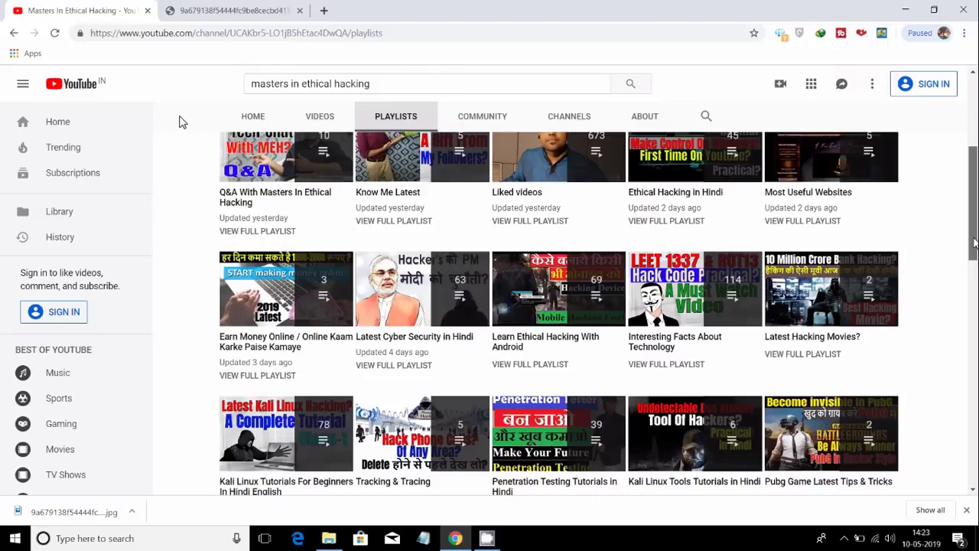
{"action": "scroll", "coordinate": [181, 123], "scroll_direction": "up", "scroll_amount": 5}
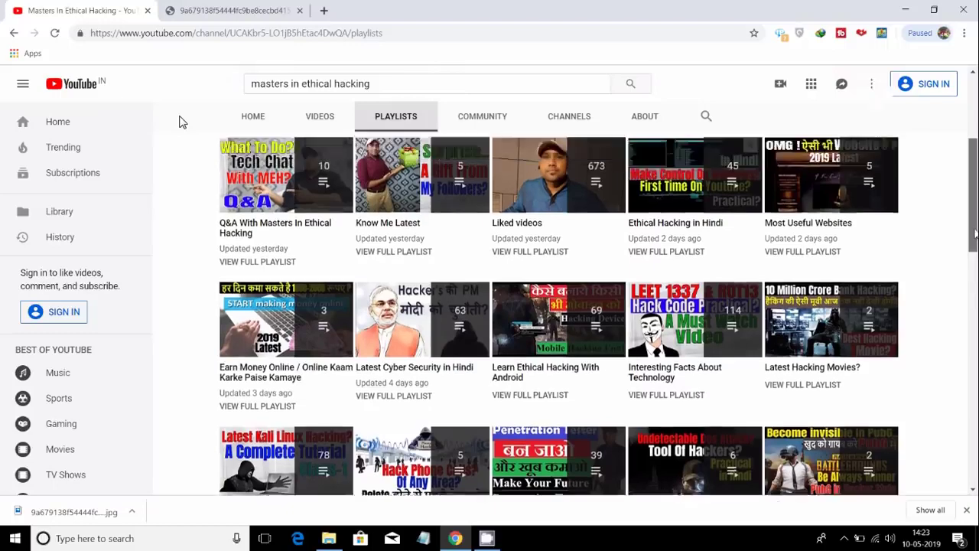
{"action": "scroll", "coordinate": [181, 122], "scroll_direction": "down", "scroll_amount": 2}
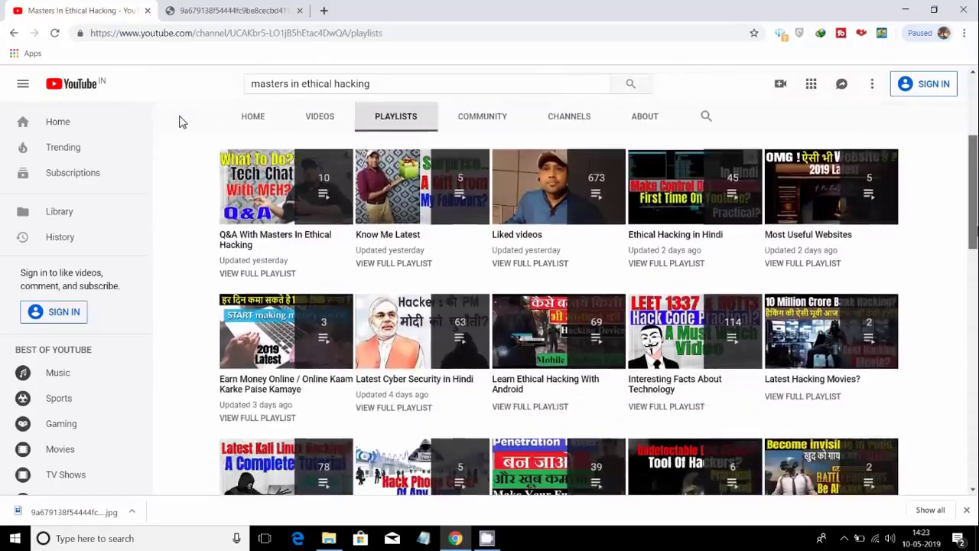
{"action": "scroll", "coordinate": [181, 122], "scroll_direction": "down", "scroll_amount": 3}
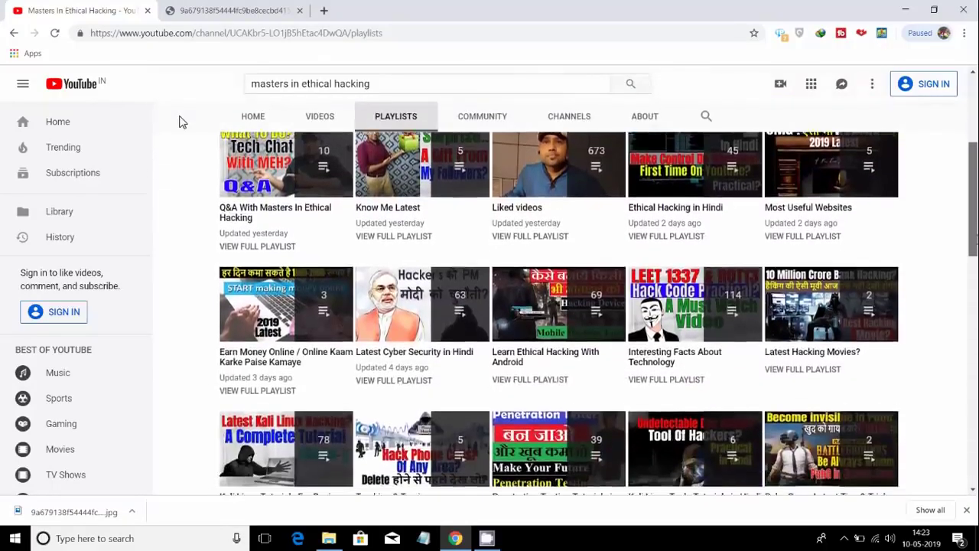
{"action": "scroll", "coordinate": [181, 122], "scroll_direction": "down", "scroll_amount": 3}
{"action": "scroll", "coordinate": [181, 122], "scroll_direction": "down", "scroll_amount": 2}
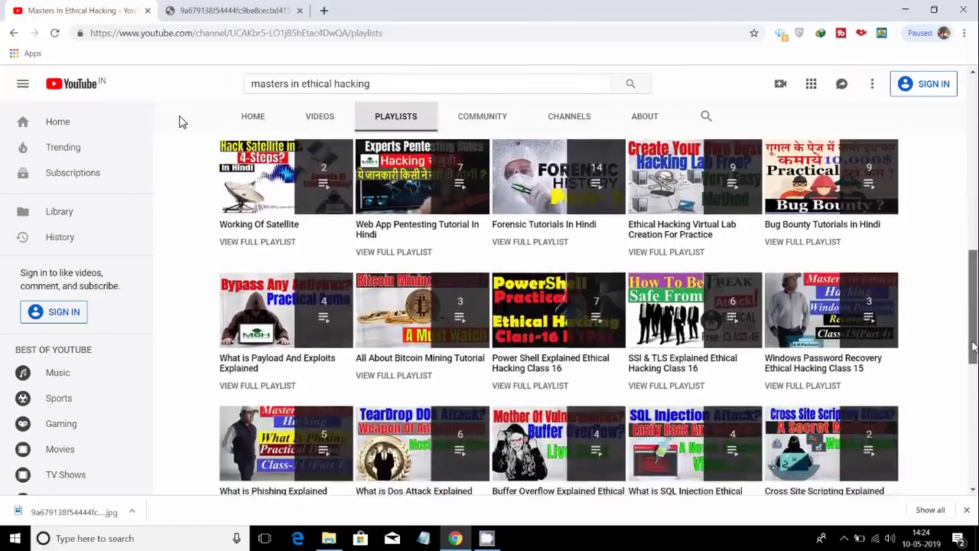
{"action": "left_click_drag", "start_coordinate": [973, 347], "coordinate": [971, 445]}
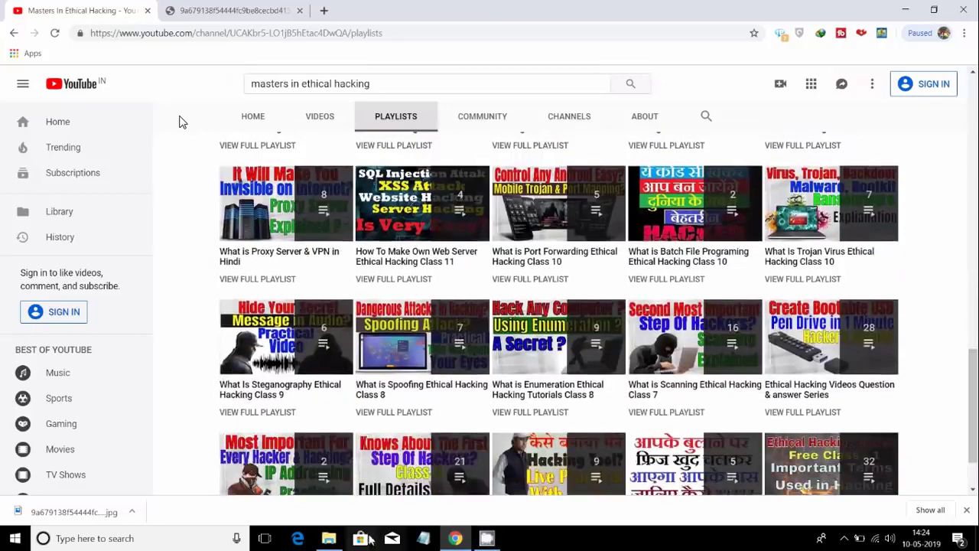
Show D:\Software\belkasoft\x64 in File Explorer over the desktop and bring up RamCapture64's launch options
{"action": "left_click", "coordinate": [329, 540]}
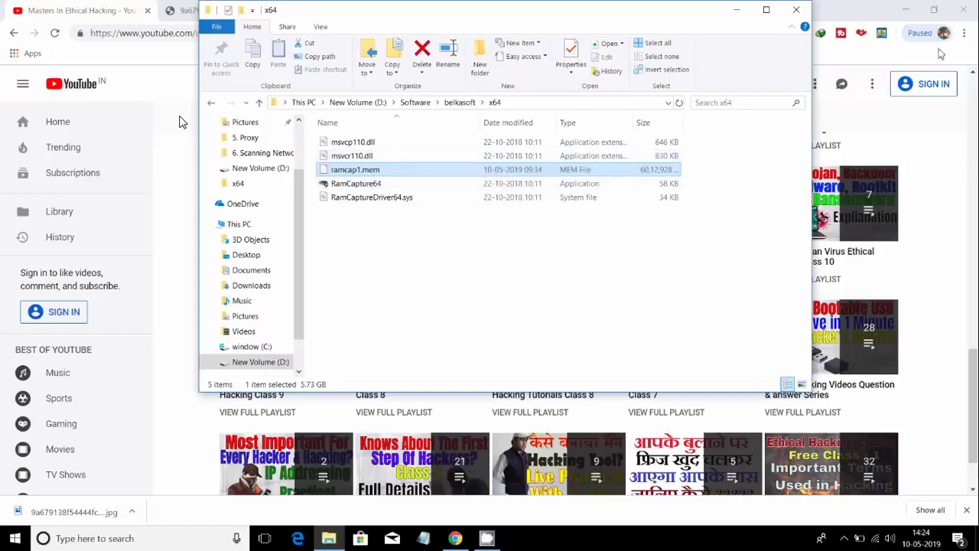
{"action": "left_click", "coordinate": [904, 9]}
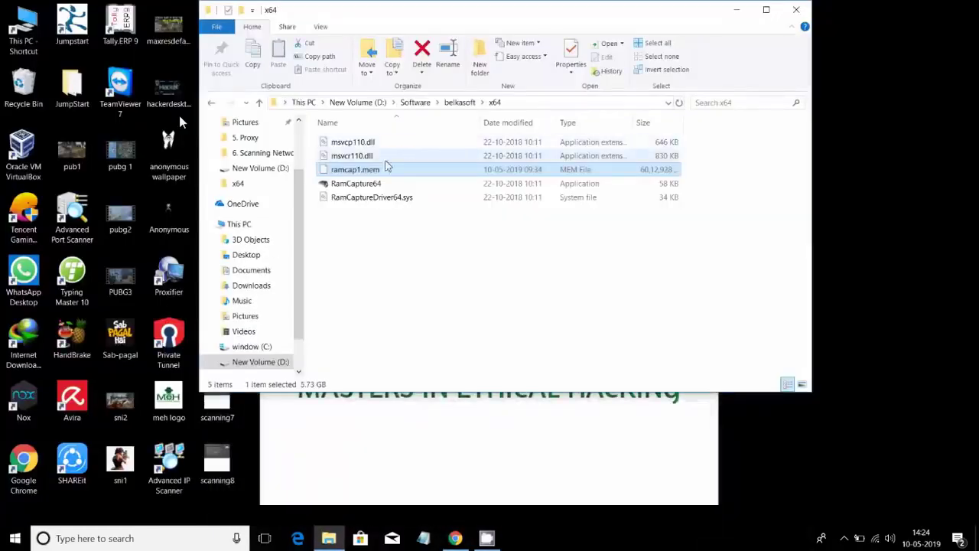
{"action": "left_click", "coordinate": [344, 187]}
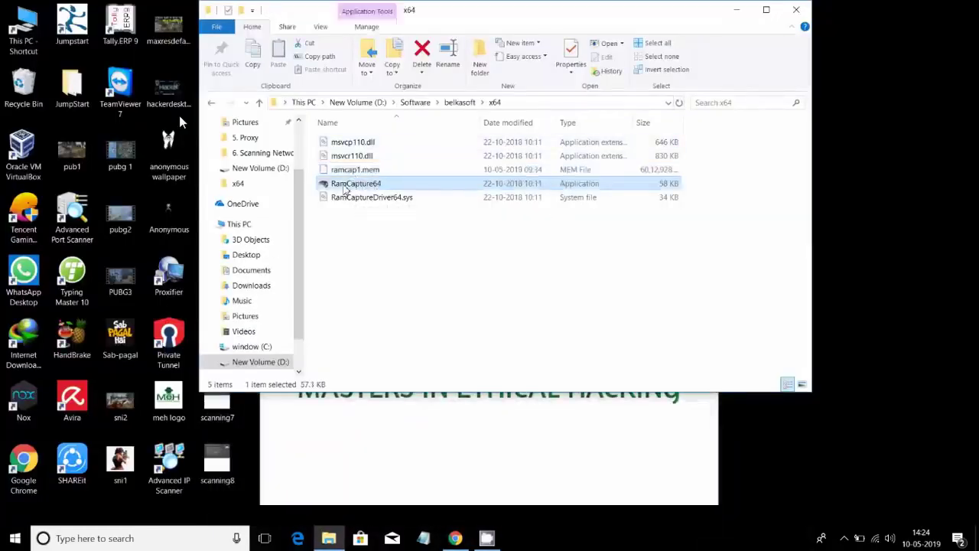
{"action": "left_click", "coordinate": [472, 285]}
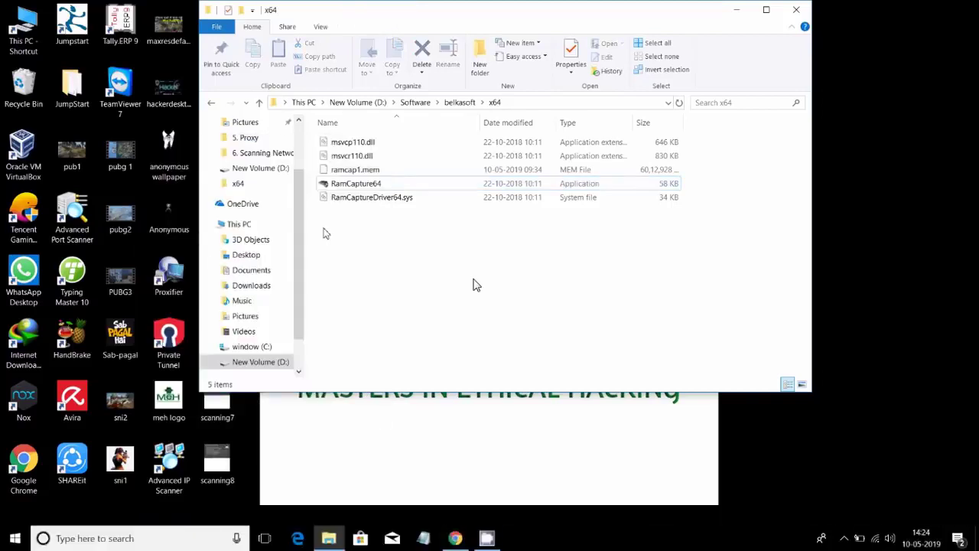
{"action": "key", "text": "BackSpace"}
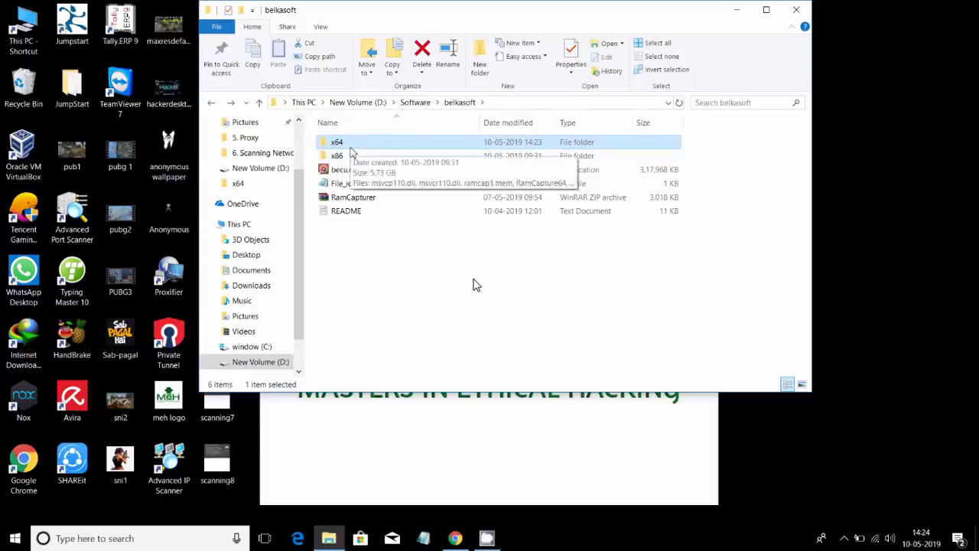
{"action": "double_click", "coordinate": [352, 145]}
{"action": "right_click", "coordinate": [358, 185]}
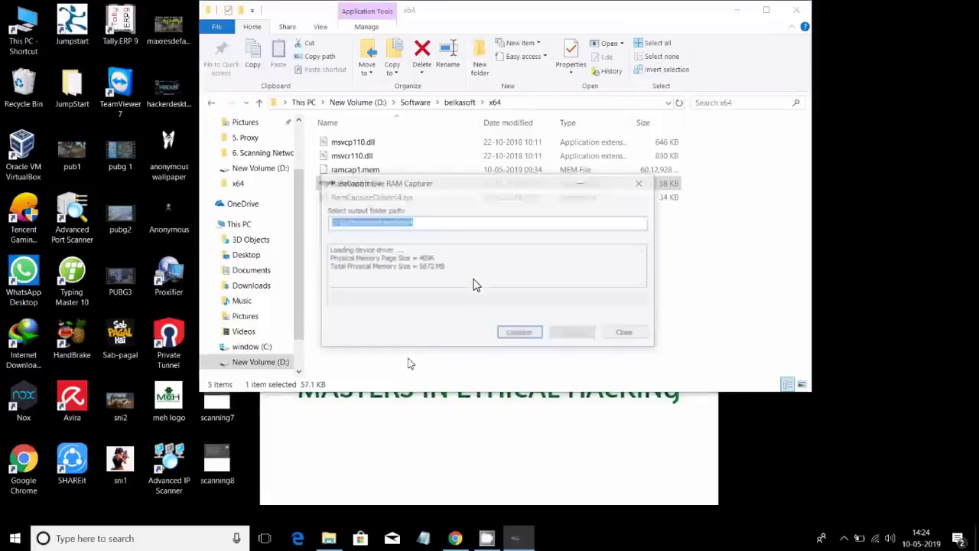
Start a RamCapture64 memory capture into 20190510.mem and move the capturer window to the upper right
{"action": "left_click", "coordinate": [521, 335]}
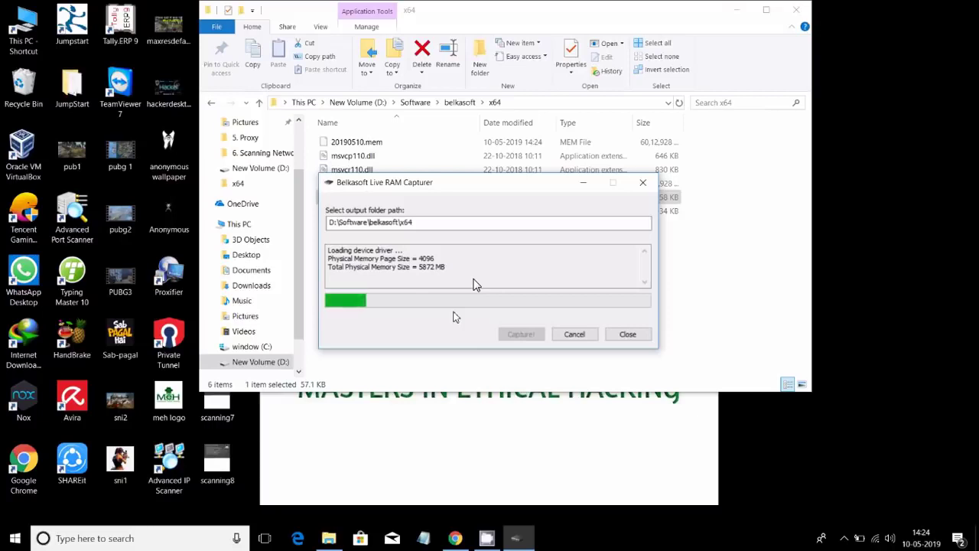
{"action": "left_click", "coordinate": [739, 10]}
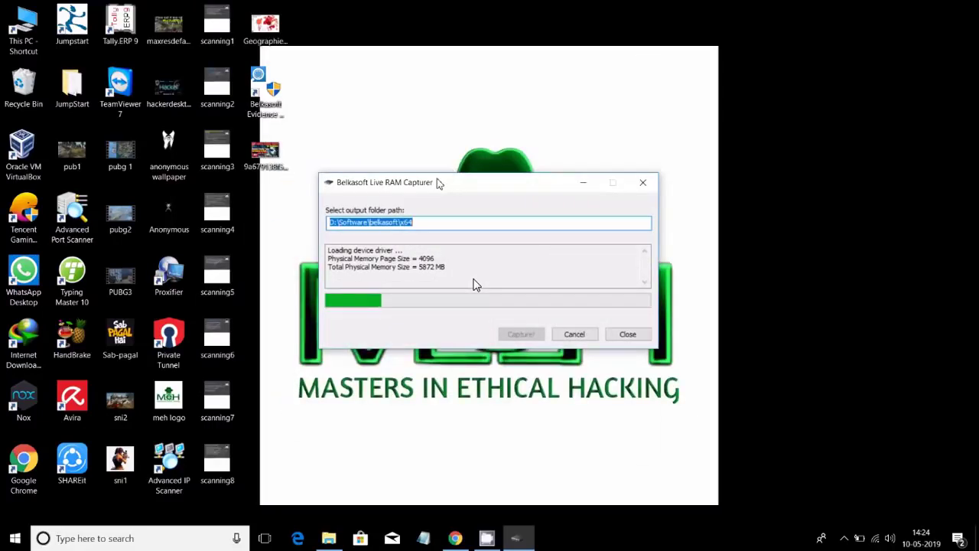
{"action": "mouse_move", "coordinate": [438, 182]}
{"action": "left_mouse_down"}
{"action": "mouse_move", "coordinate": [717, 138]}
{"action": "mouse_move", "coordinate": [686, 83]}
{"action": "left_mouse_up"}
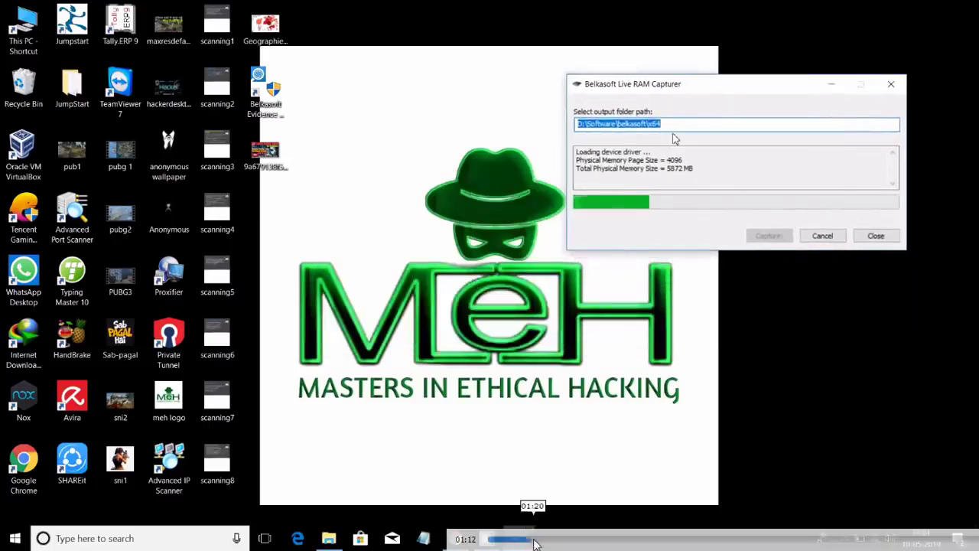
Use the taskbar to hide the Live RAM Capturer window and reveal the desktop shortcuts
{"action": "left_click", "coordinate": [536, 540]}
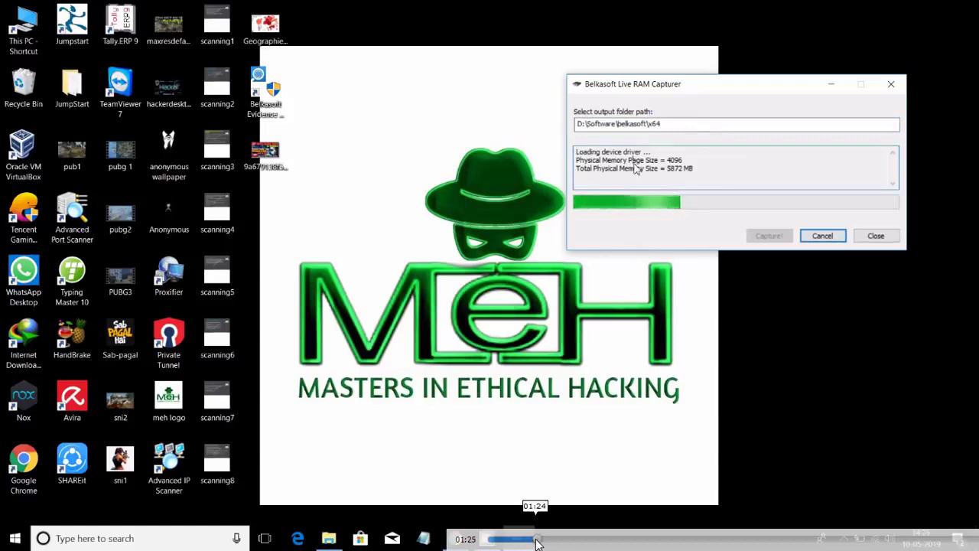
{"action": "left_click", "coordinate": [550, 540]}
{"action": "left_click", "coordinate": [562, 540]}
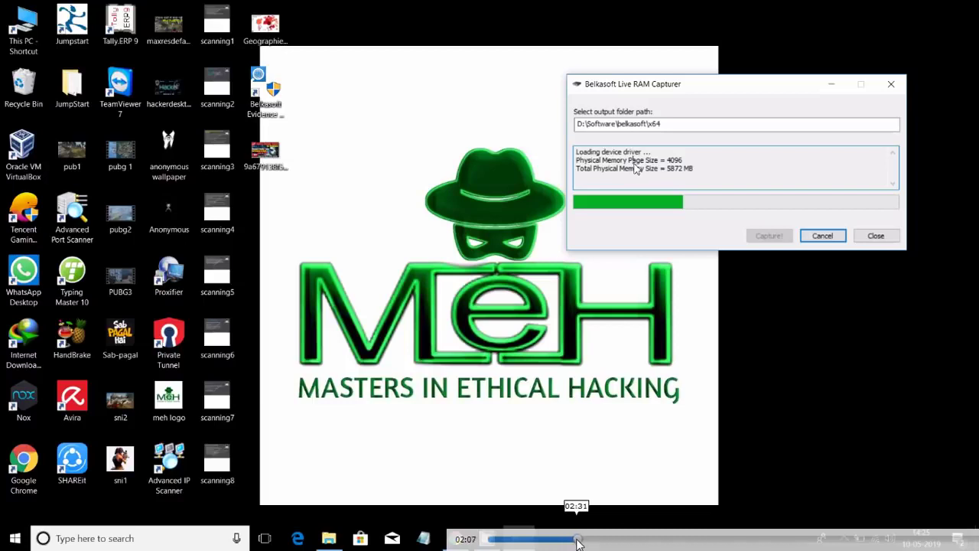
{"action": "left_click", "coordinate": [578, 540]}
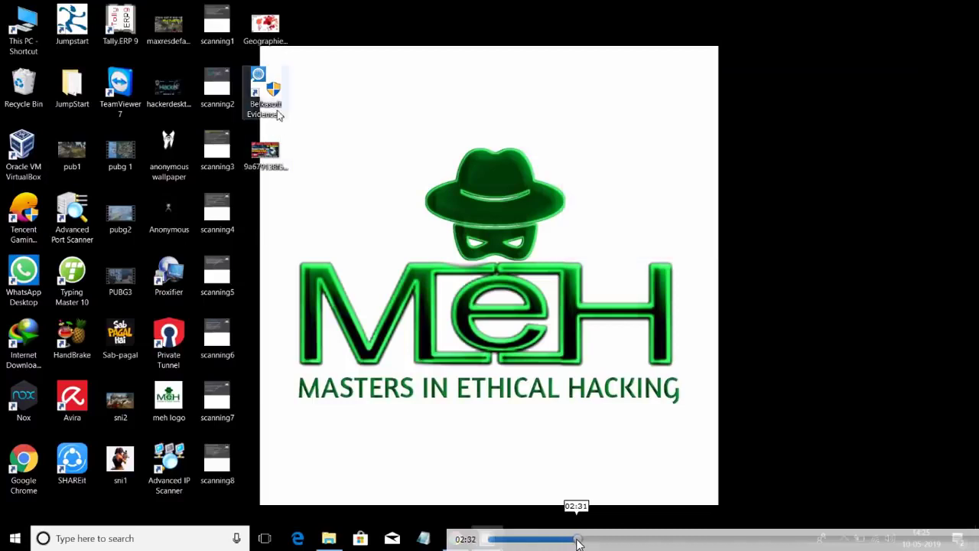
Launch Belkasoft Evidence Center from its desktop shortcut and return to the YouTube playlists page
{"action": "left_click", "coordinate": [575, 540]}
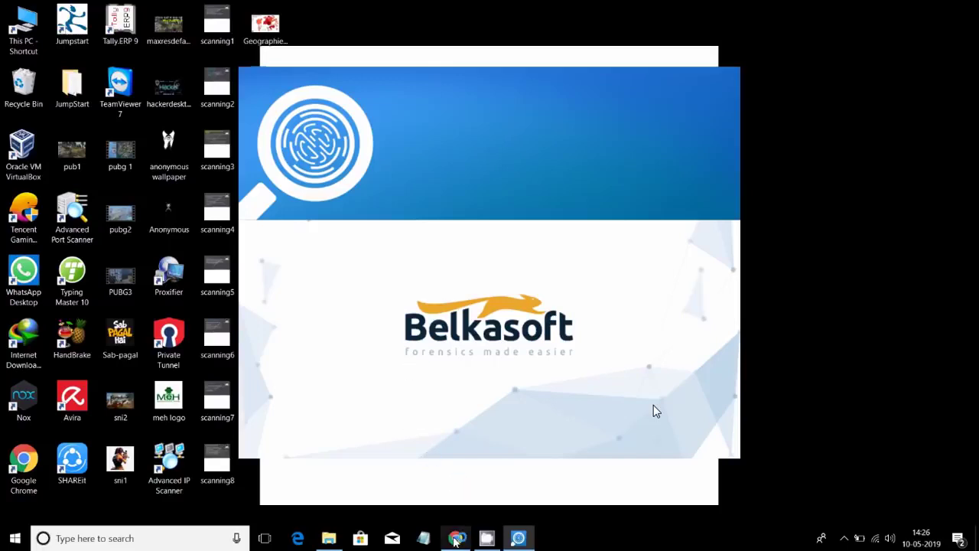
{"action": "left_click", "coordinate": [455, 539]}
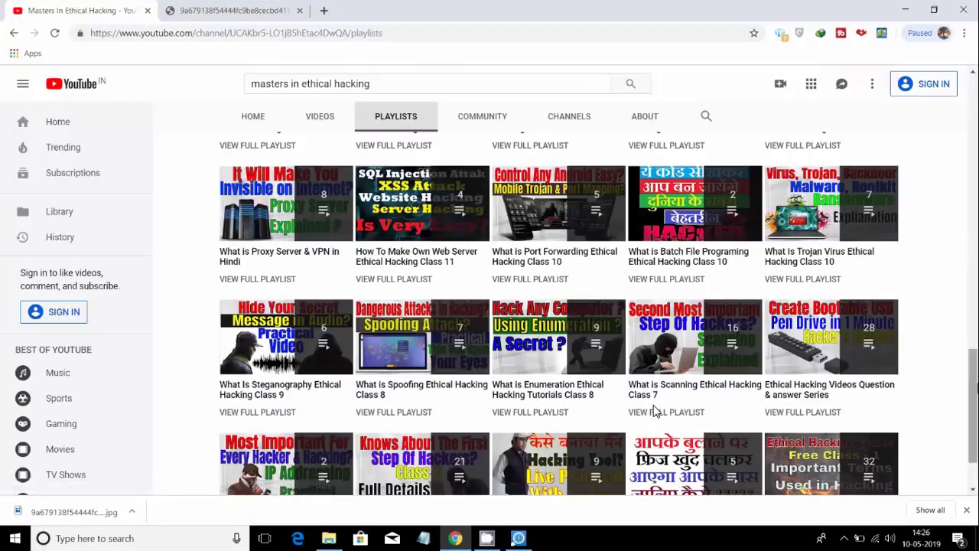
Scroll the playlists page, show the channel's uploaded videos, then bring Evidence Center Trial 9.5 forward
{"action": "scroll", "coordinate": [654, 411], "scroll_direction": "up", "scroll_amount": 10}
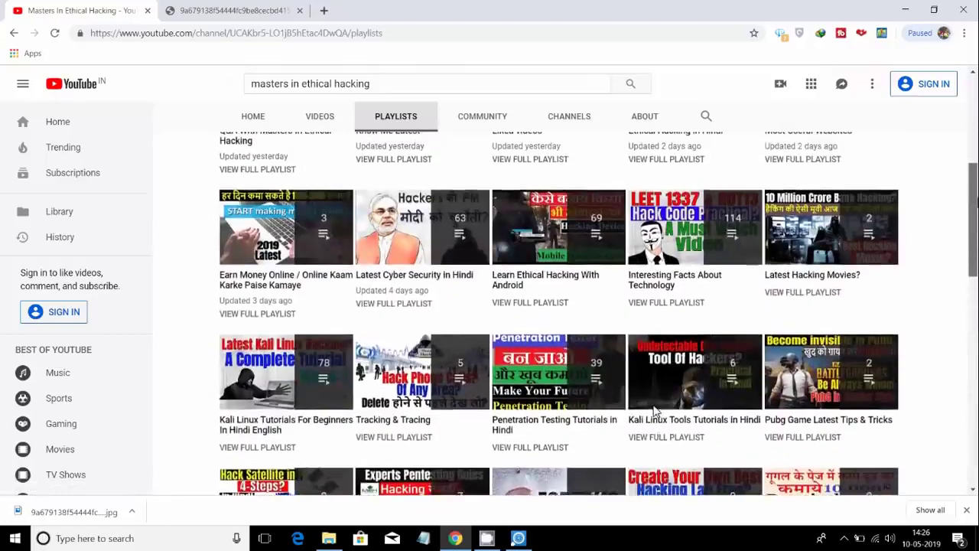
{"action": "scroll", "coordinate": [654, 411], "scroll_direction": "up", "scroll_amount": 2}
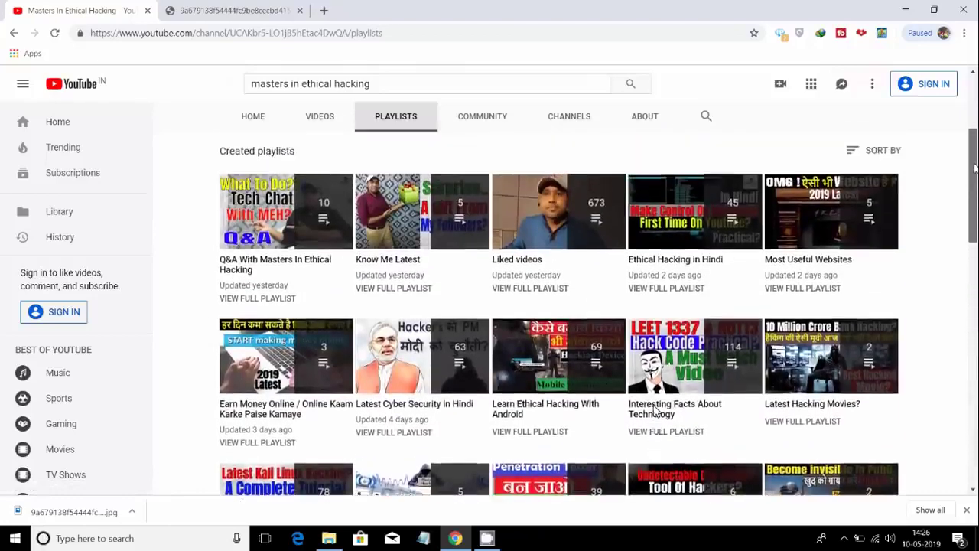
{"action": "scroll", "coordinate": [653, 410], "scroll_direction": "down", "scroll_amount": 1}
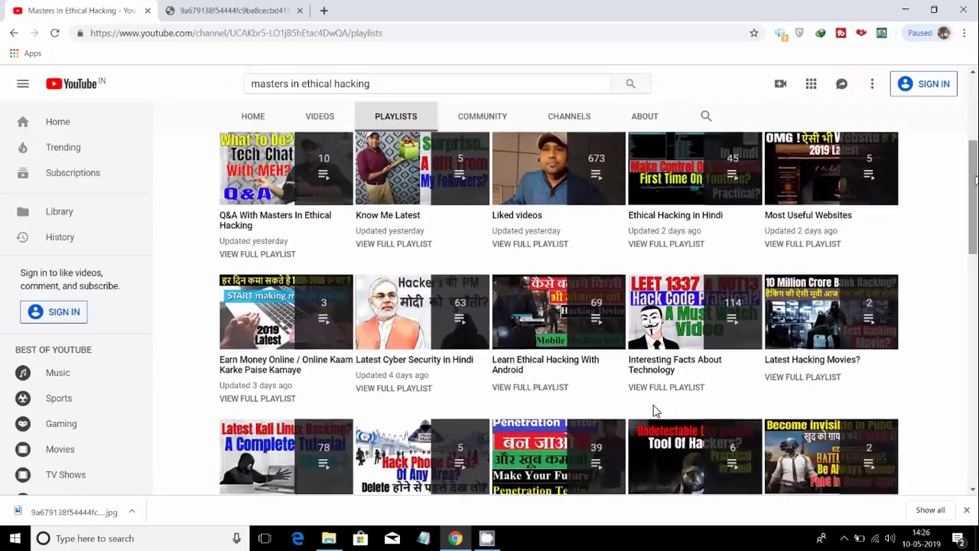
{"action": "left_click", "coordinate": [331, 115]}
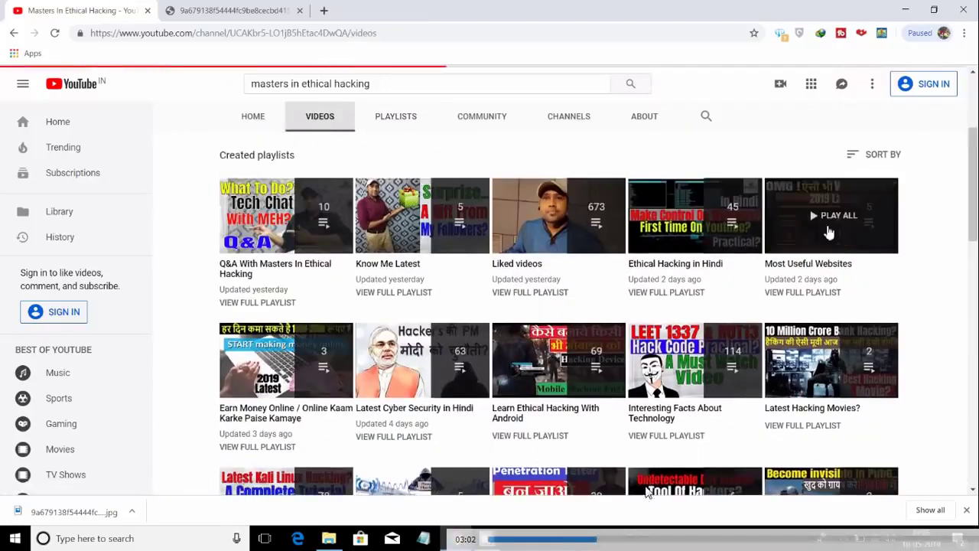
{"action": "left_click", "coordinate": [613, 542]}
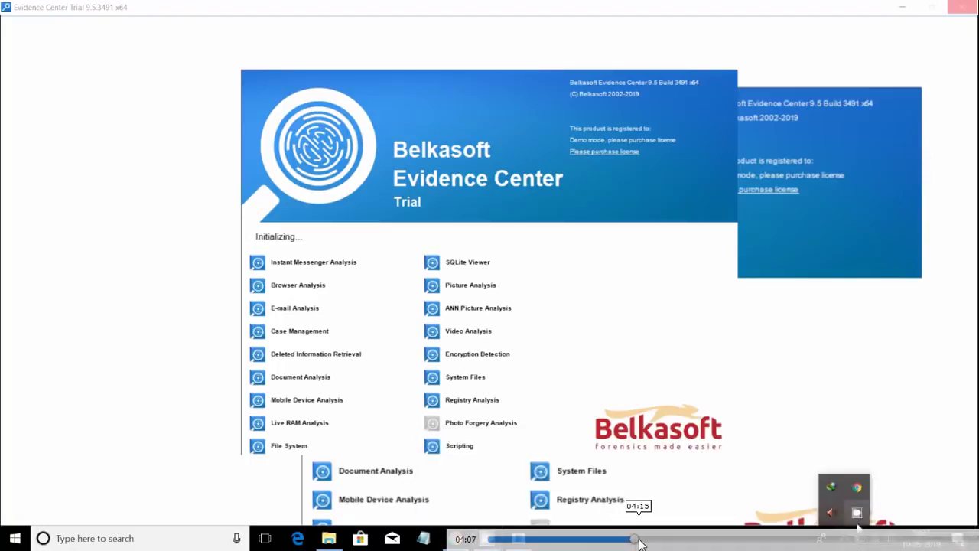
Wait for Evidence Center to finish initializing until the trial notice shows 30 of 30 days
{"action": "left_click", "coordinate": [641, 542]}
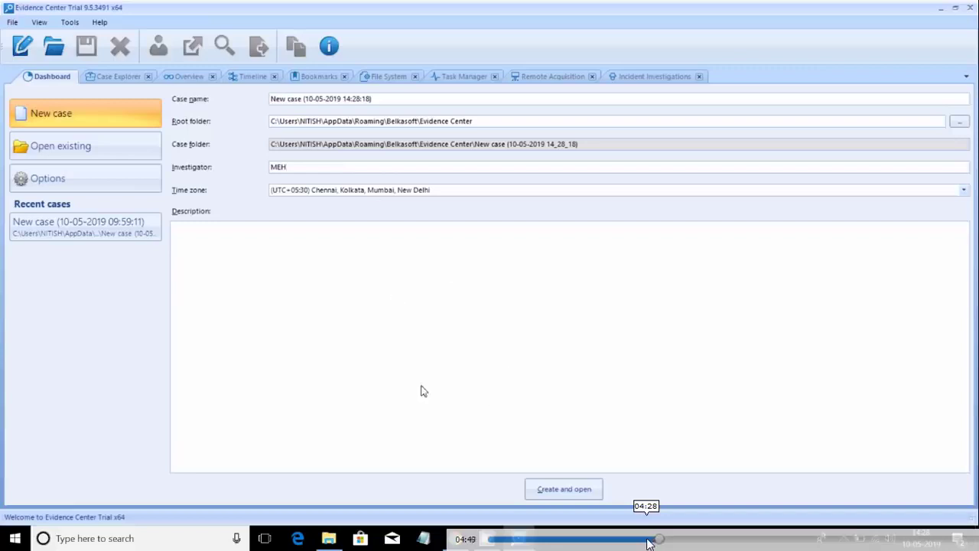
{"action": "left_click", "coordinate": [569, 489]}
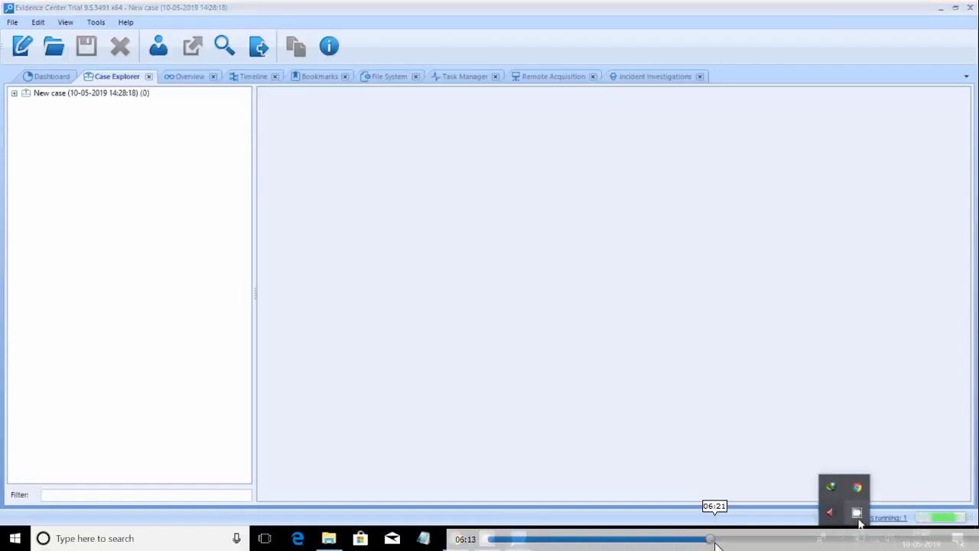
{"action": "left_click", "coordinate": [713, 540]}
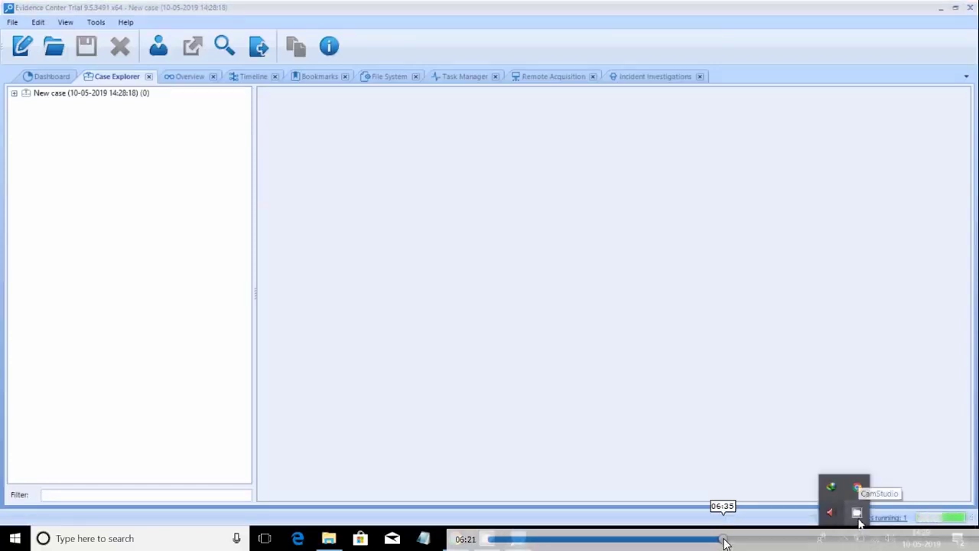
{"action": "left_click_drag", "start_coordinate": [725, 541], "coordinate": [815, 539]}
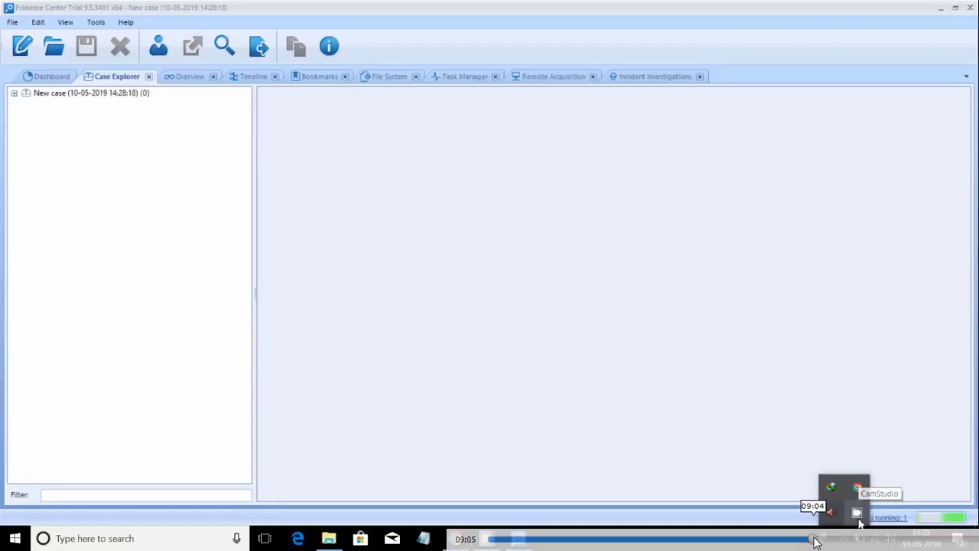
{"action": "left_click_drag", "start_coordinate": [815, 541], "coordinate": [852, 542]}
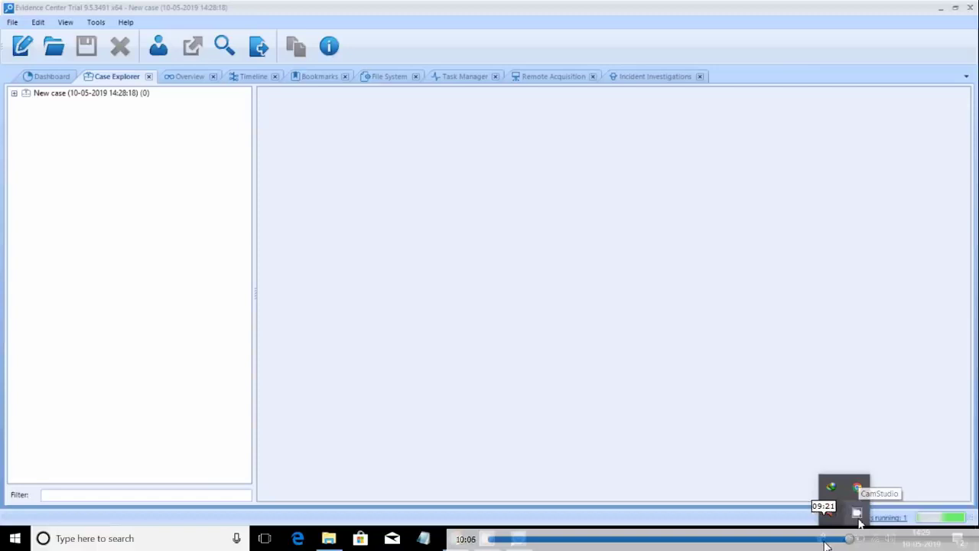
View the 168 recovered chats, then list and scroll through the 38 recovered contacts
{"action": "left_click", "coordinate": [825, 541]}
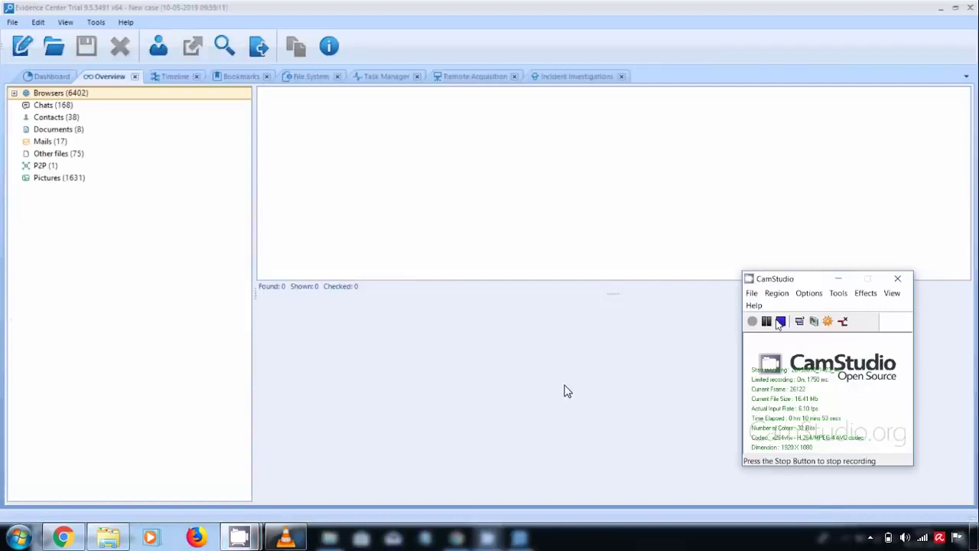
{"action": "mouse_move", "coordinate": [556, 494]}
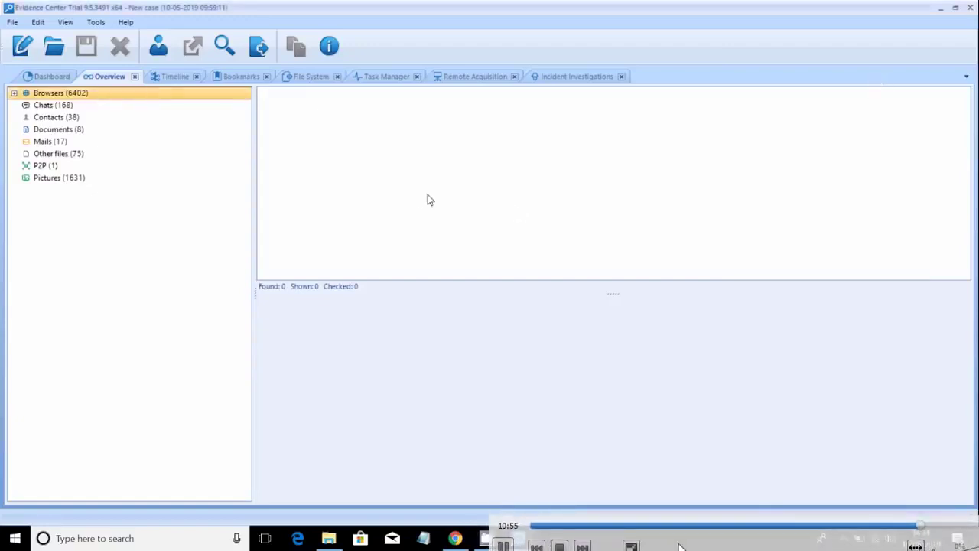
{"action": "left_click", "coordinate": [48, 105]}
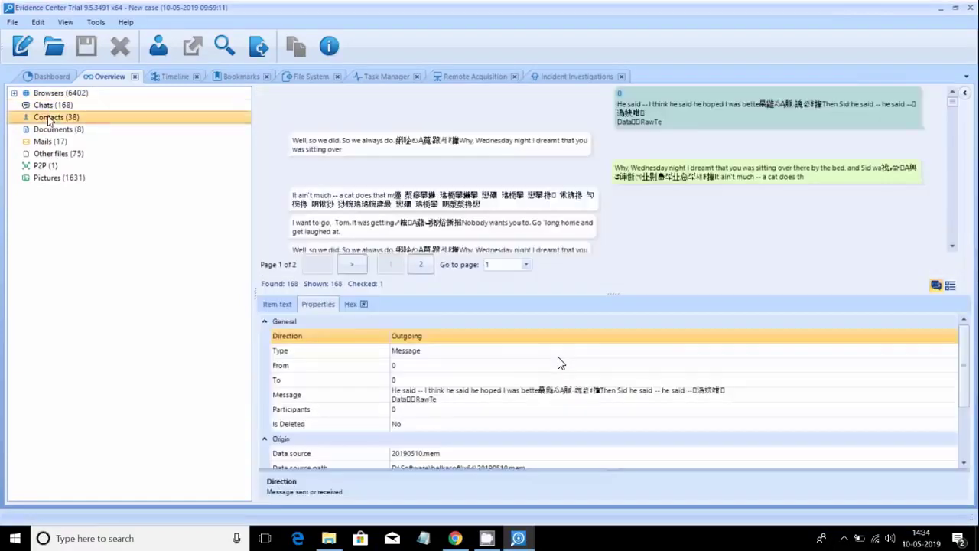
{"action": "left_click", "coordinate": [50, 118]}
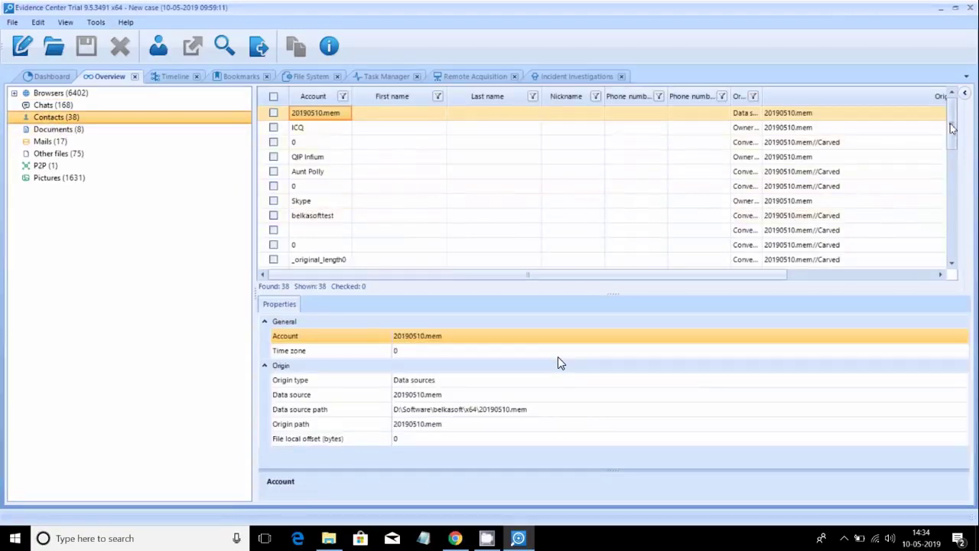
{"action": "mouse_move", "coordinate": [952, 126]}
{"action": "left_mouse_down"}
{"action": "mouse_move", "coordinate": [949, 188]}
{"action": "mouse_move", "coordinate": [949, 119]}
{"action": "left_mouse_up"}
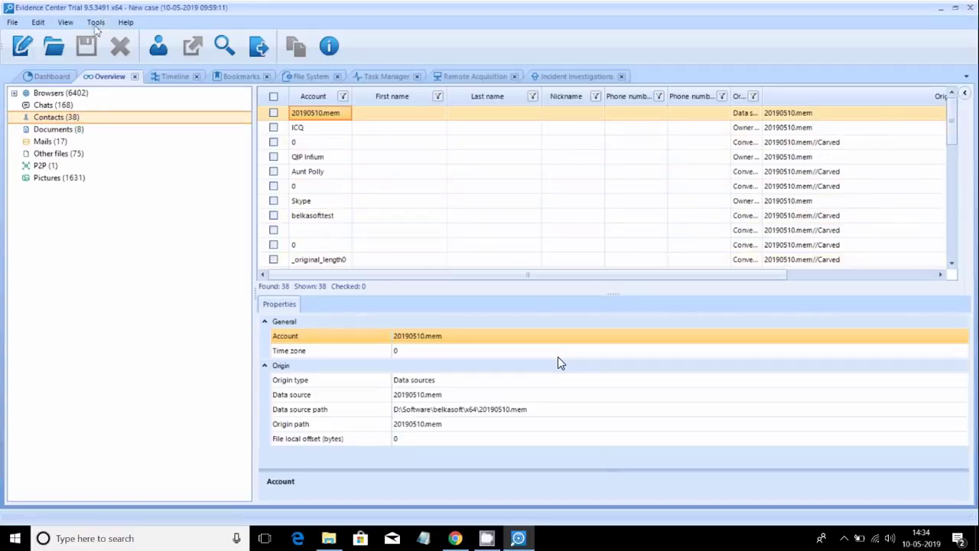
Expand Browsers to list the 6402 recovered URLs and inspect the microsoft.com entry
{"action": "left_click", "coordinate": [13, 93]}
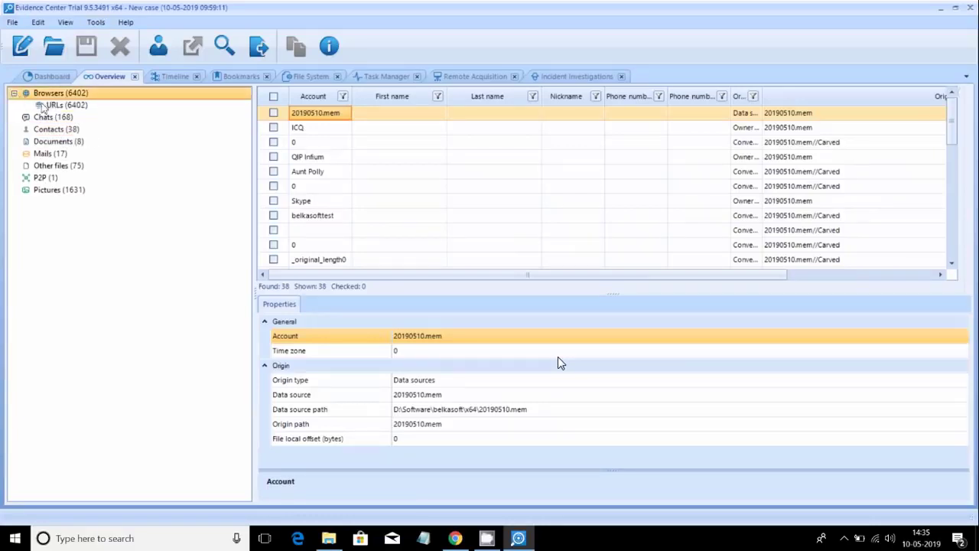
{"action": "left_click", "coordinate": [55, 105]}
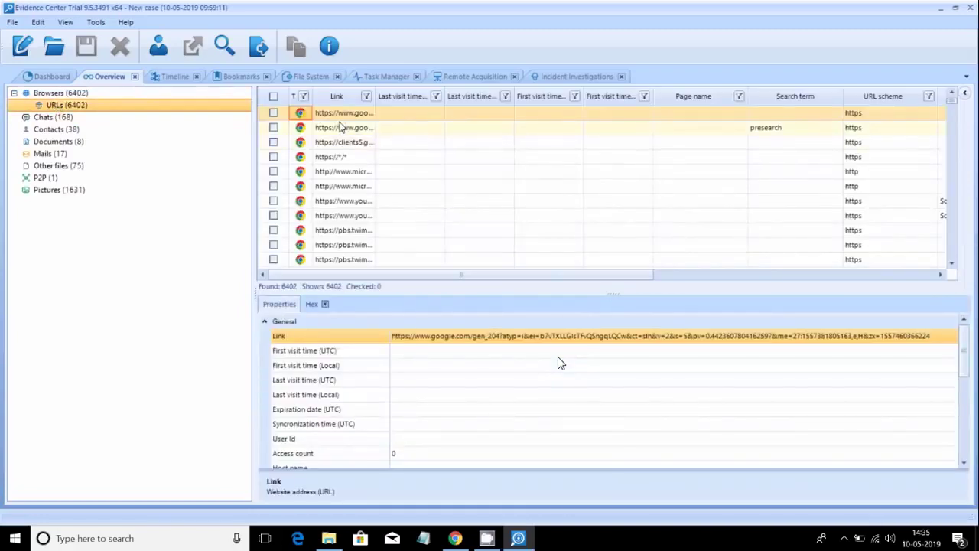
{"action": "left_click", "coordinate": [421, 128]}
{"action": "left_click", "coordinate": [422, 169]}
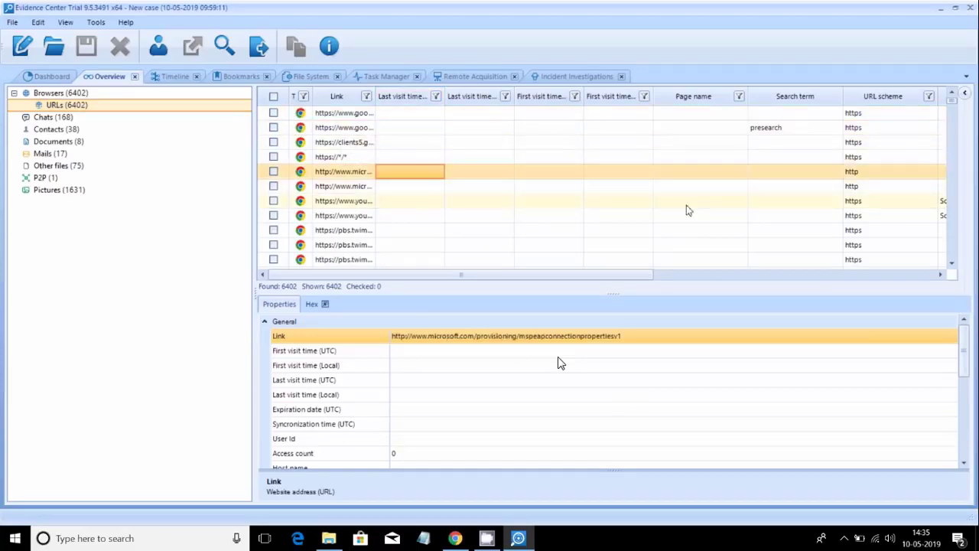
Step down through the URL entries and sort the list by last visit time
{"action": "key", "text": "Down"}
{"action": "key", "text": "Down"}
{"action": "key", "text": "Down"}
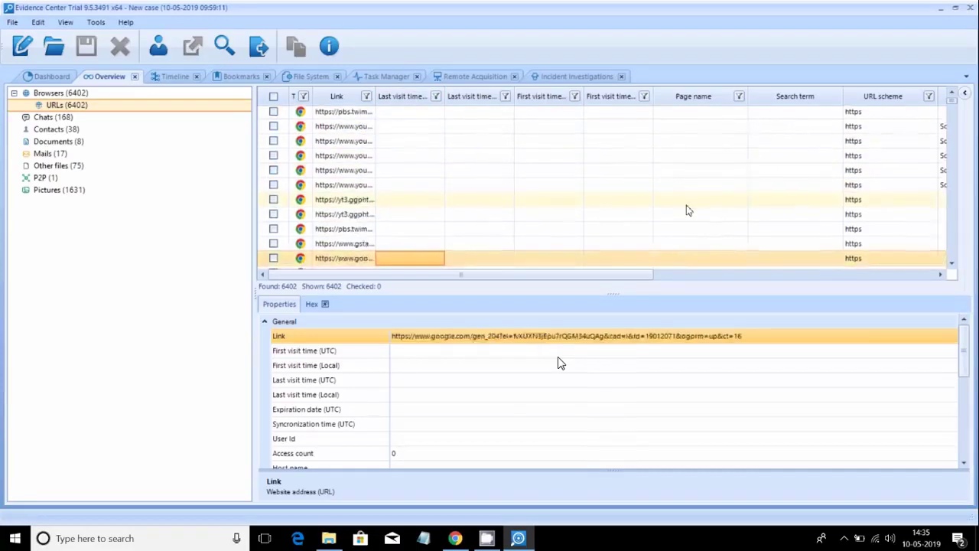
{"action": "key", "text": "Down"}
{"action": "key", "text": "Down"}
{"action": "key", "text": "Down"}
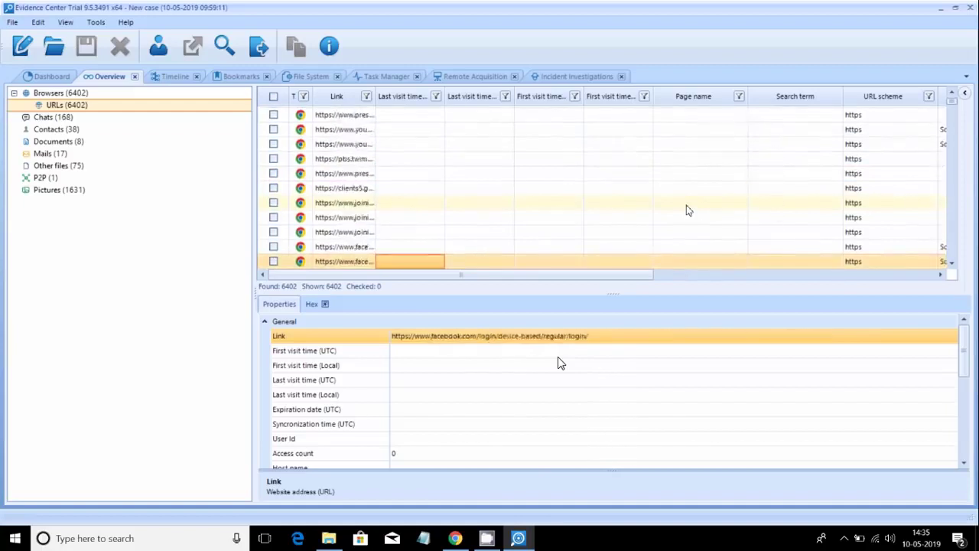
{"action": "key", "text": "Down"}
{"action": "key", "text": "Down"}
{"action": "key", "text": "Down"}
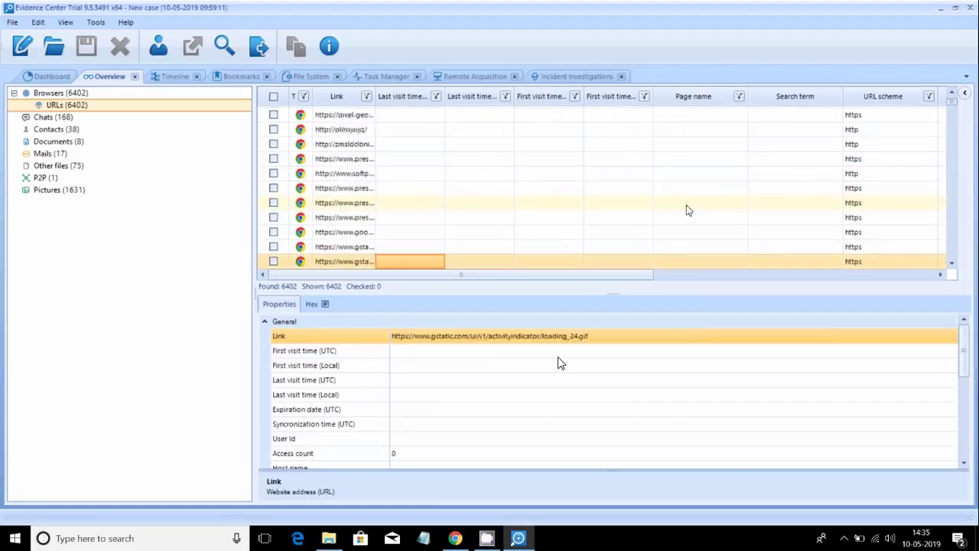
{"action": "key", "text": "Down"}
{"action": "key", "text": "Down"}
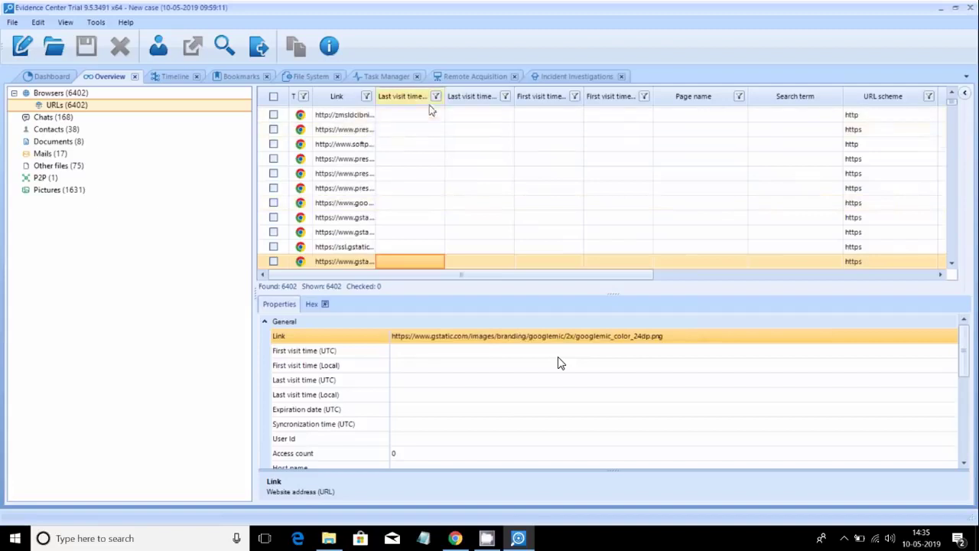
{"action": "left_click", "coordinate": [409, 98]}
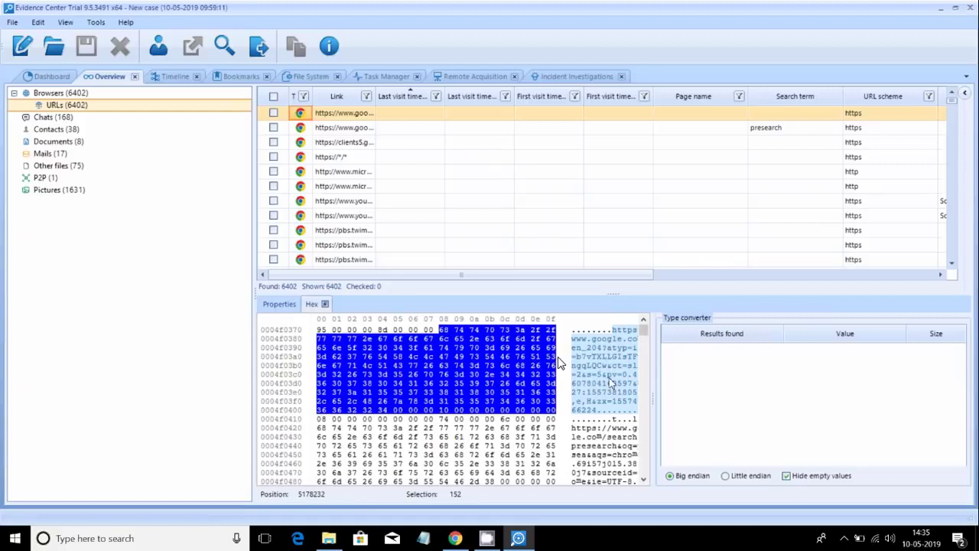
Decode a byte in the Hex view, view the 8 documents, then list the 17 recovered mails
{"action": "left_click", "coordinate": [474, 428]}
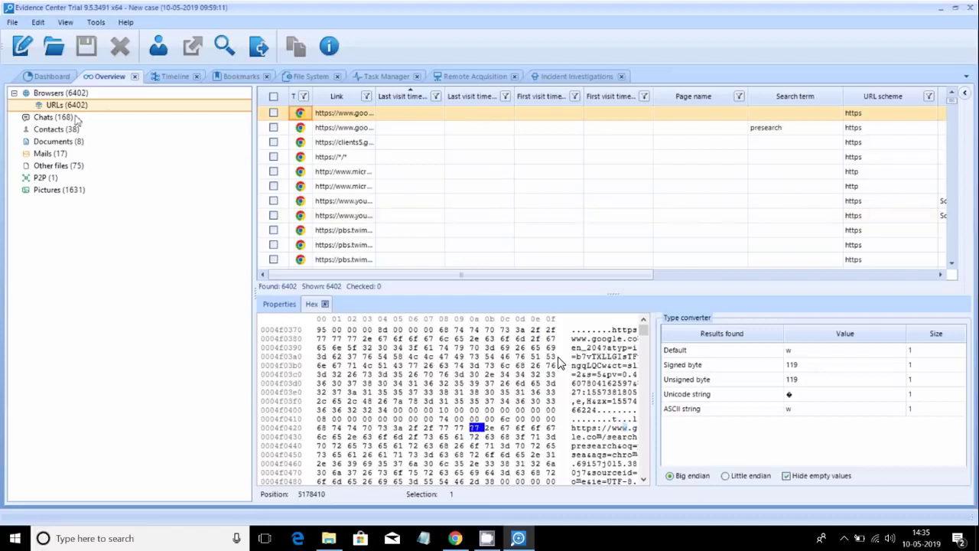
{"action": "left_click", "coordinate": [69, 143]}
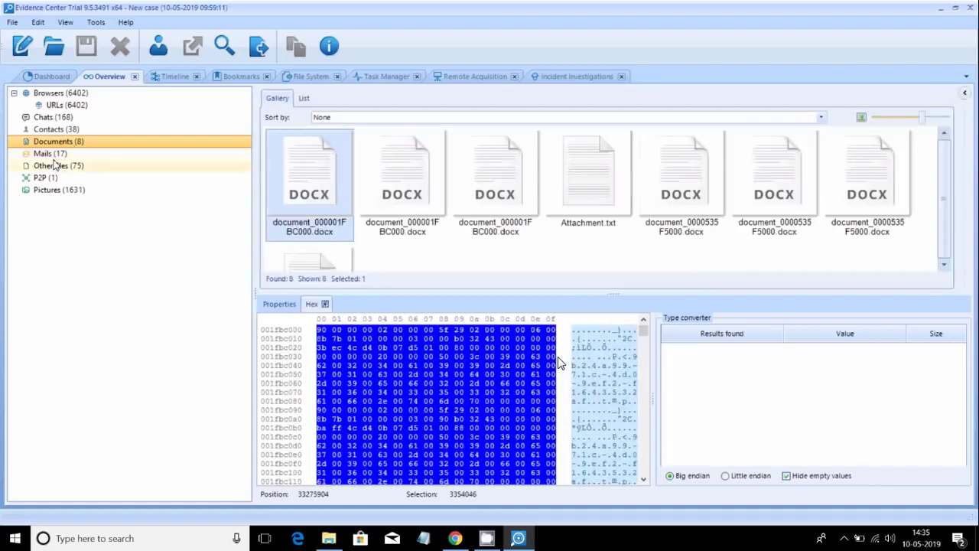
{"action": "left_click", "coordinate": [64, 156]}
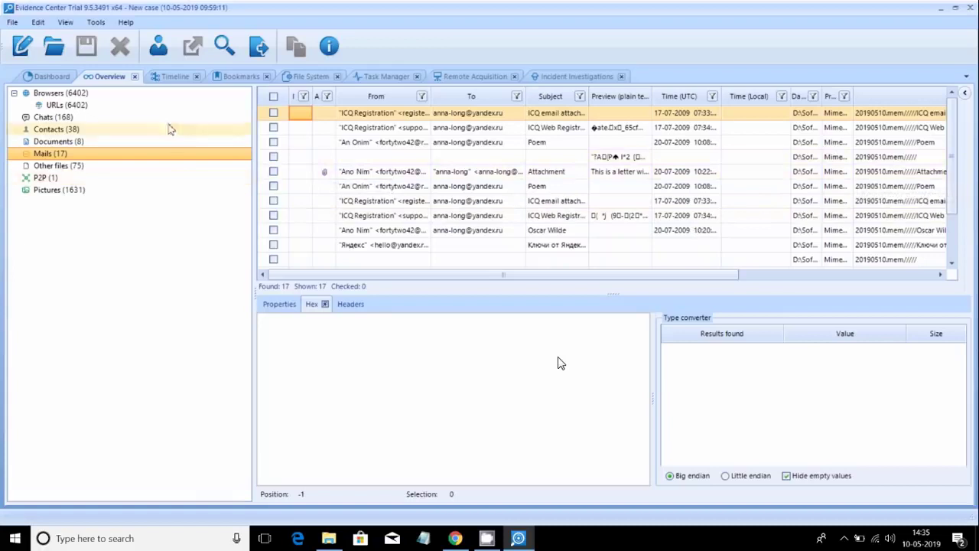
Look through the Timeline, Bookmarks, File System, Task Manager and Incident Investigations views
{"action": "left_click", "coordinate": [173, 78]}
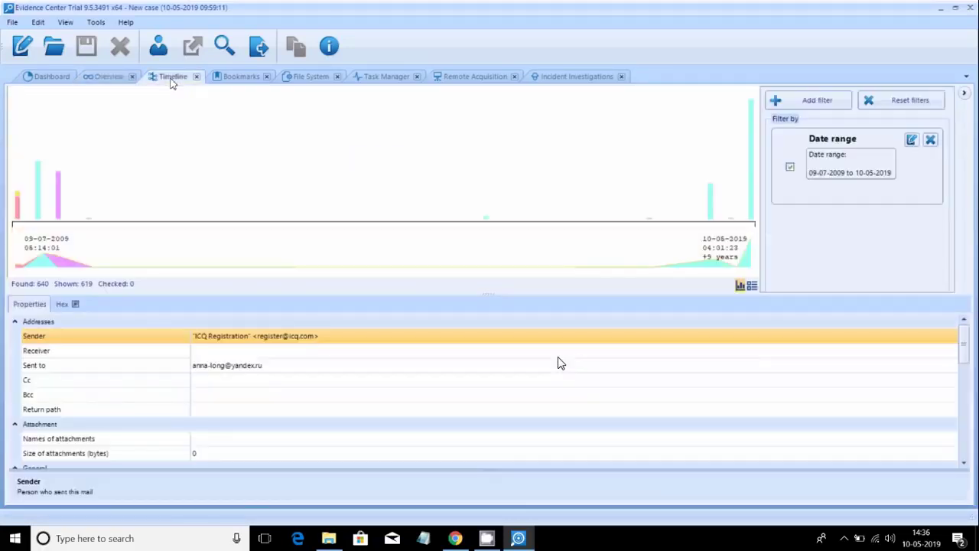
{"action": "left_click", "coordinate": [244, 78]}
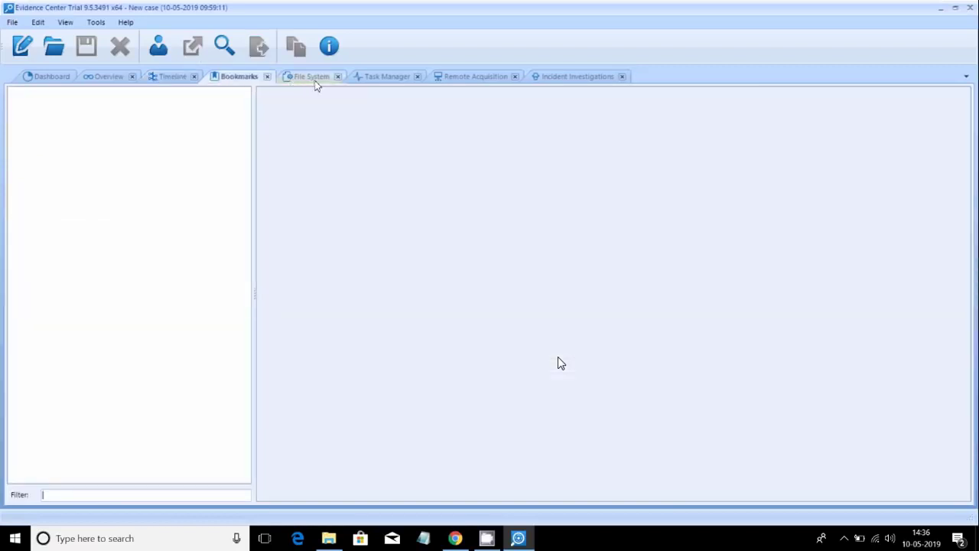
{"action": "left_click", "coordinate": [314, 80]}
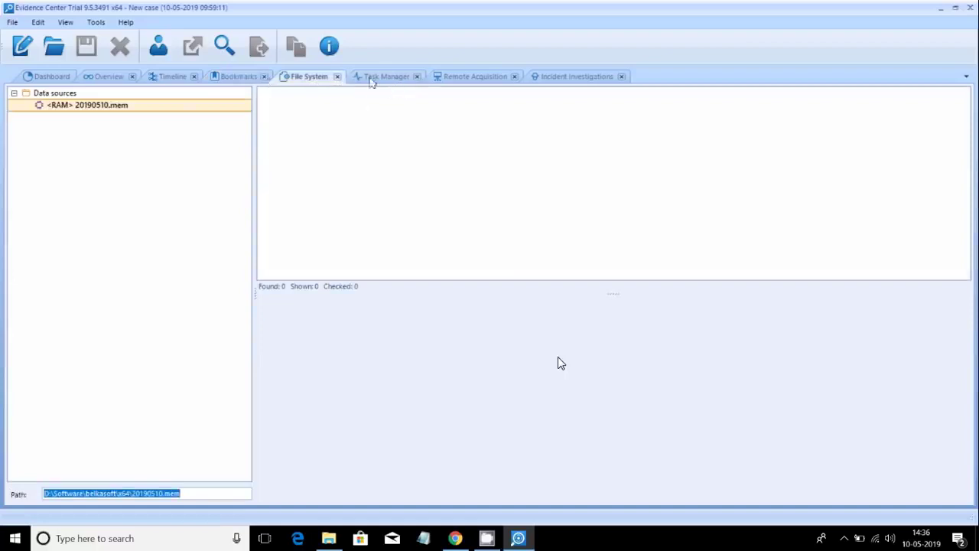
{"action": "left_click", "coordinate": [394, 79]}
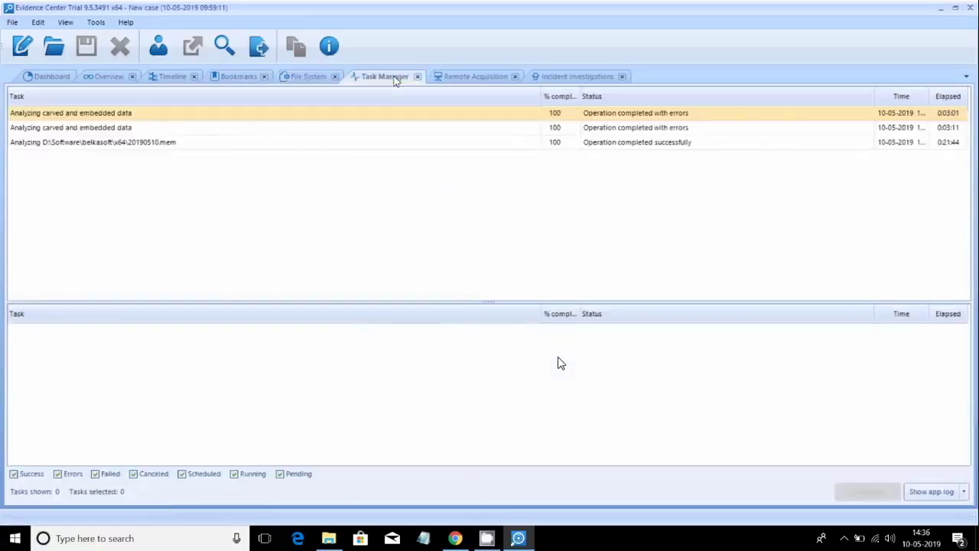
{"action": "left_click", "coordinate": [572, 79]}
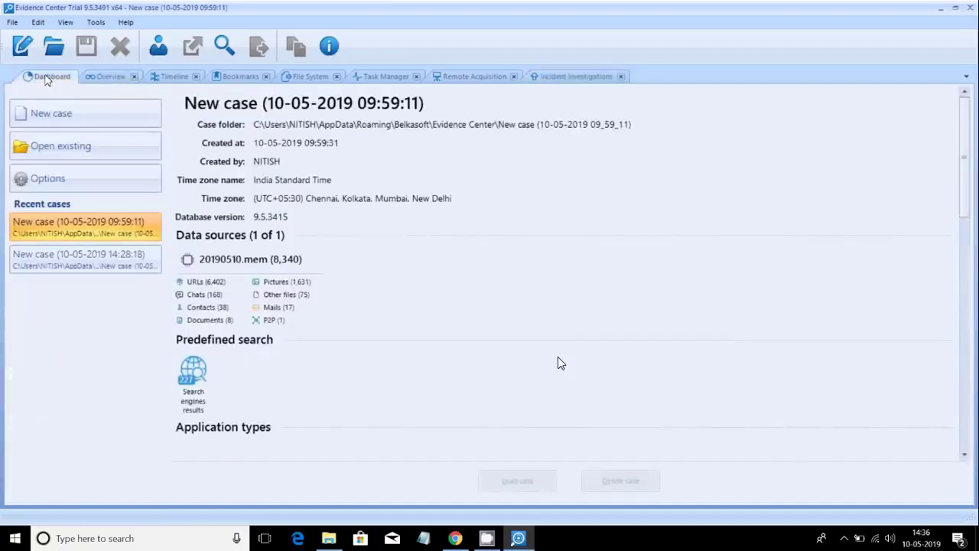
Load the 14:28:18 recent case and scroll its gallery of 82 recovered pictures
{"action": "left_click", "coordinate": [105, 259]}
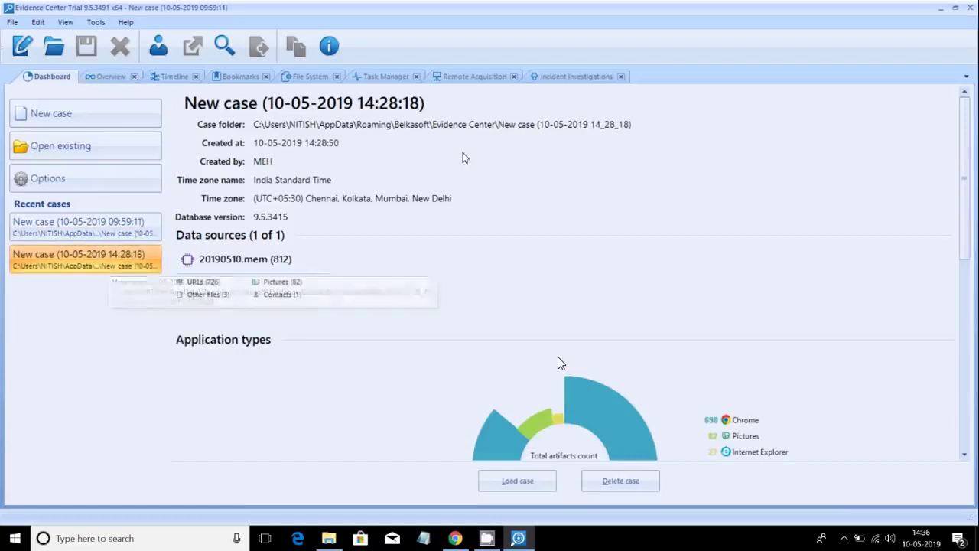
{"action": "left_click", "coordinate": [276, 282]}
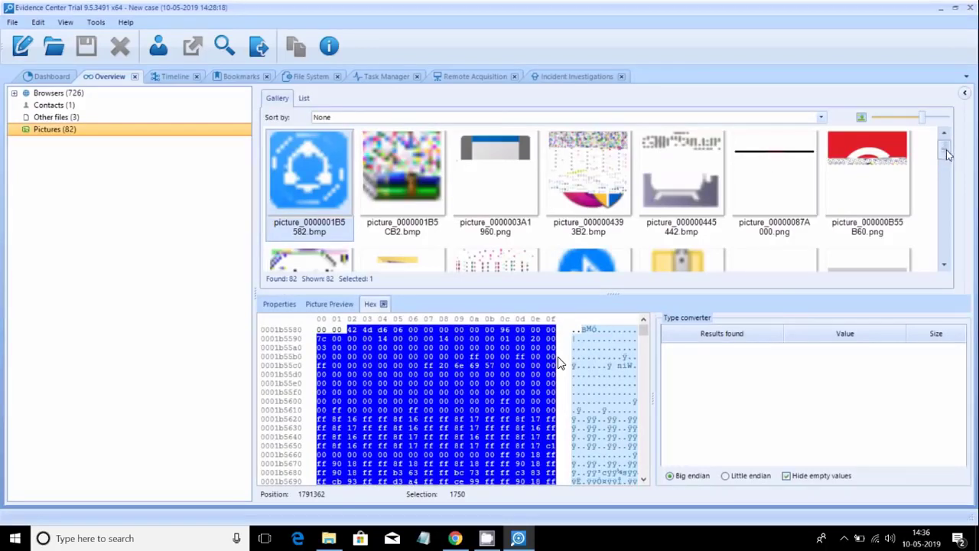
{"action": "mouse_move", "coordinate": [947, 155]}
{"action": "left_mouse_down"}
{"action": "mouse_move", "coordinate": [947, 175]}
{"action": "mouse_move", "coordinate": [947, 149]}
{"action": "left_mouse_up"}
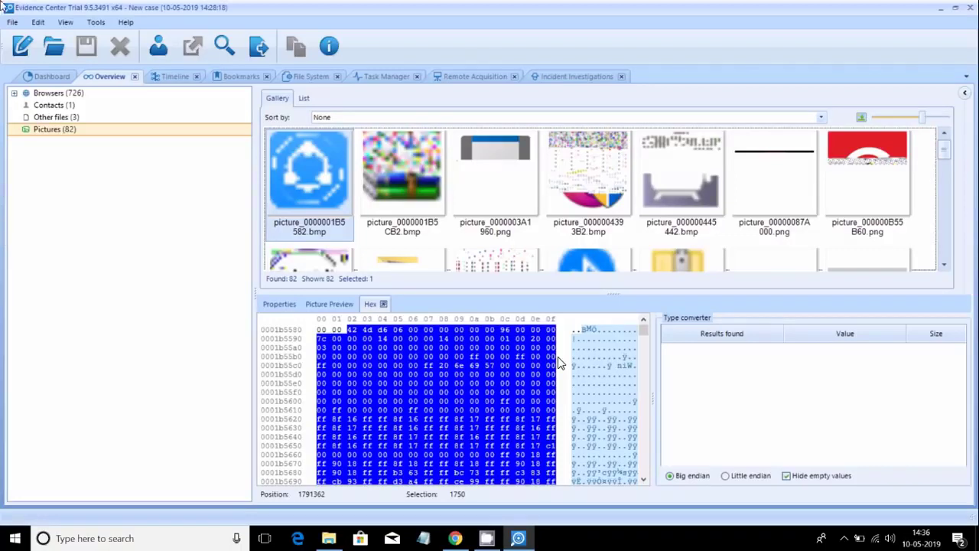
Browse the View, Edit and Tools menus, then close them without choosing a view
{"action": "left_click", "coordinate": [67, 24]}
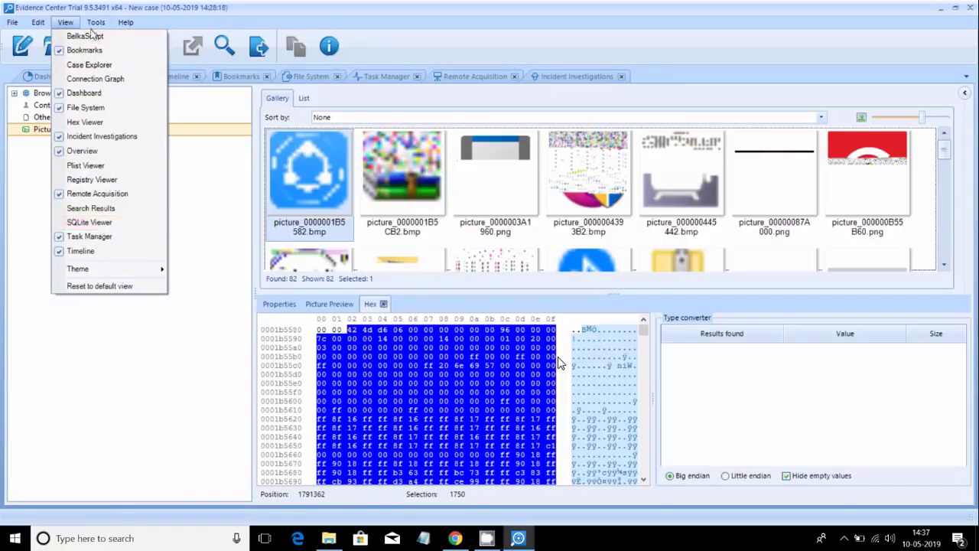
{"action": "mouse_move", "coordinate": [39, 22]}
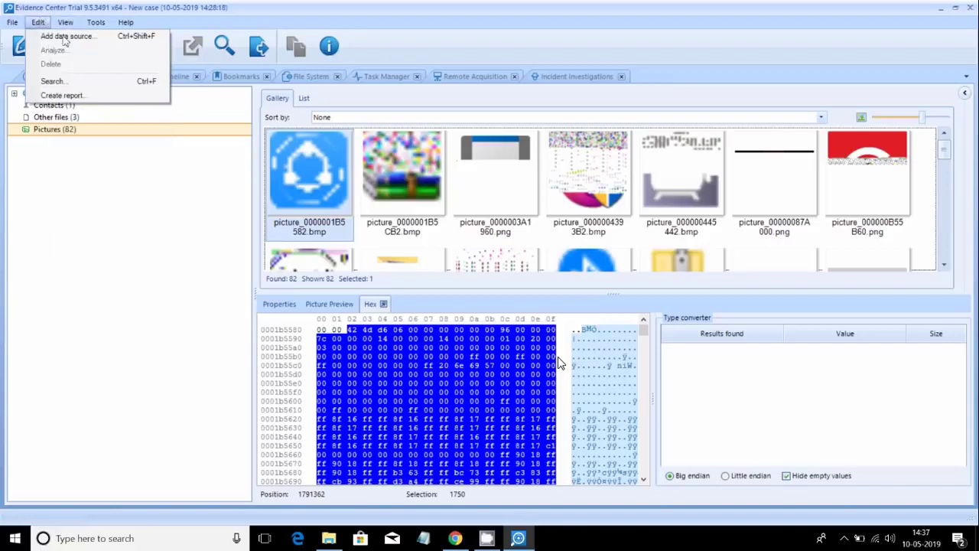
{"action": "mouse_move", "coordinate": [96, 24]}
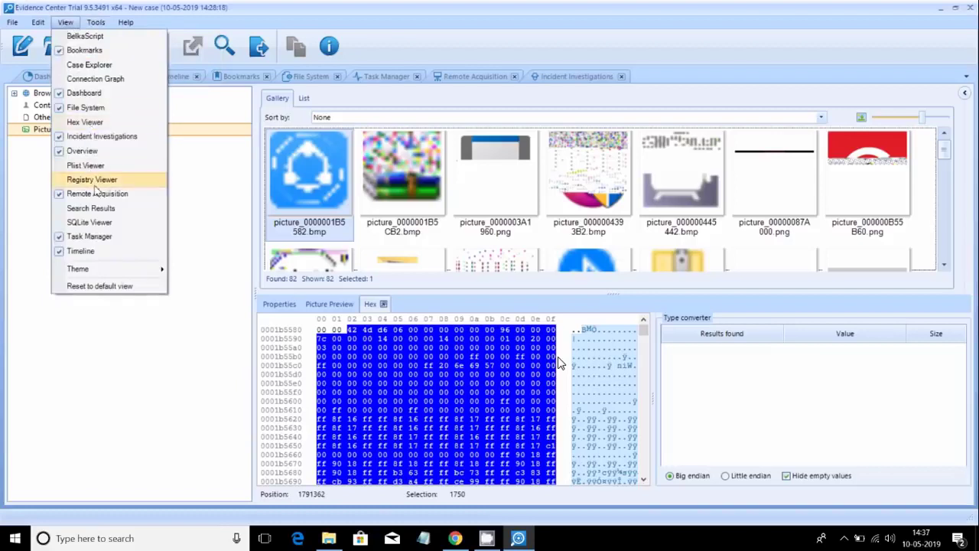
{"action": "left_click", "coordinate": [234, 435]}
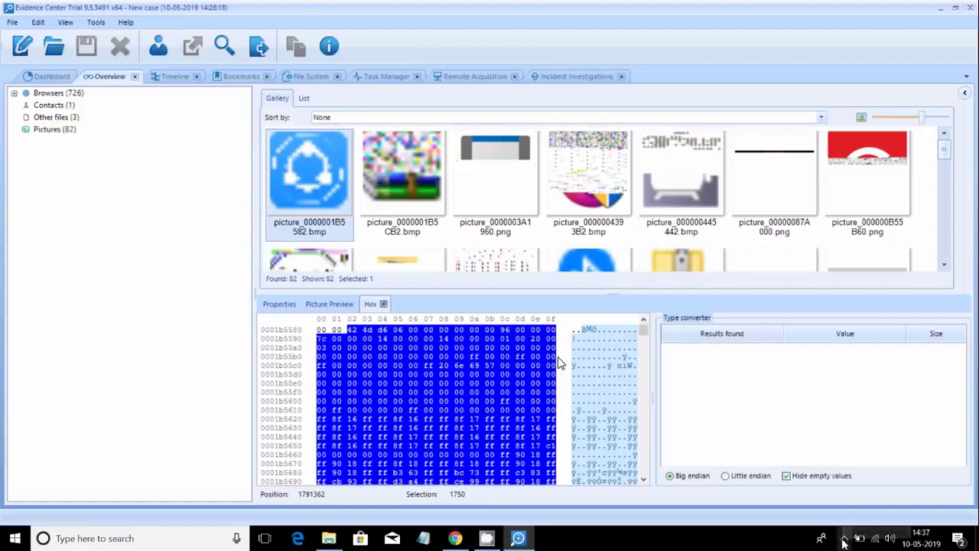
Minimize Evidence Center, show the Ethical Hacking Course banner jpg in Chrome, and open the screen recorder
{"action": "left_click", "coordinate": [941, 8]}
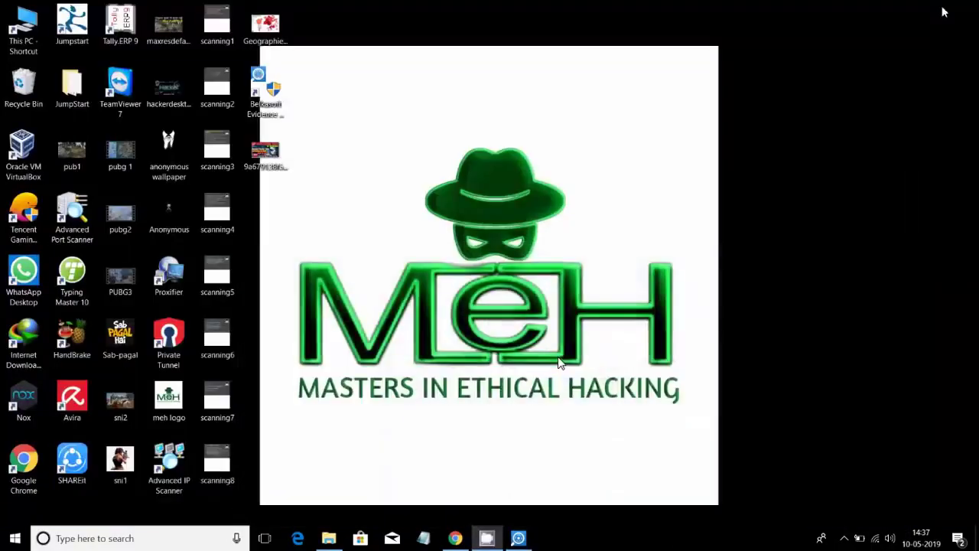
{"action": "left_click", "coordinate": [455, 538]}
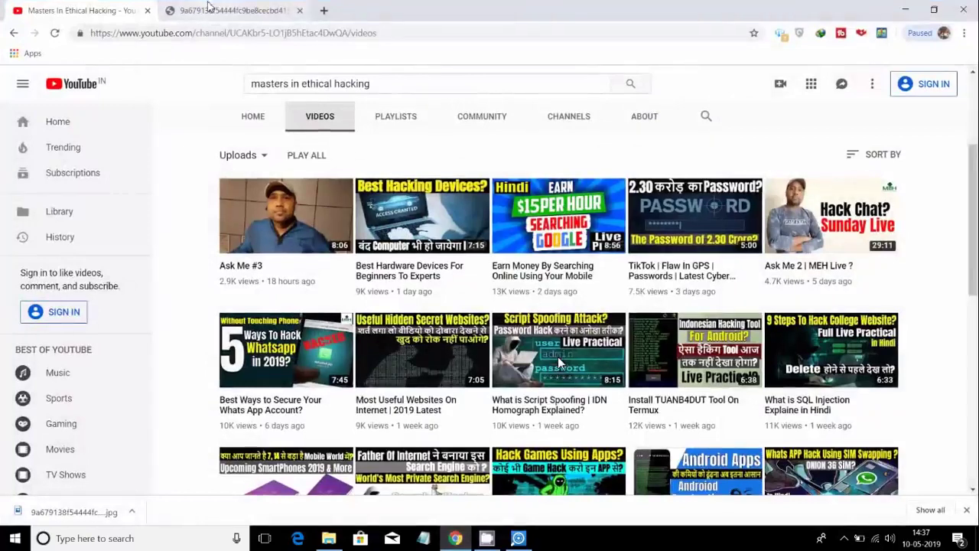
{"action": "left_click", "coordinate": [208, 9]}
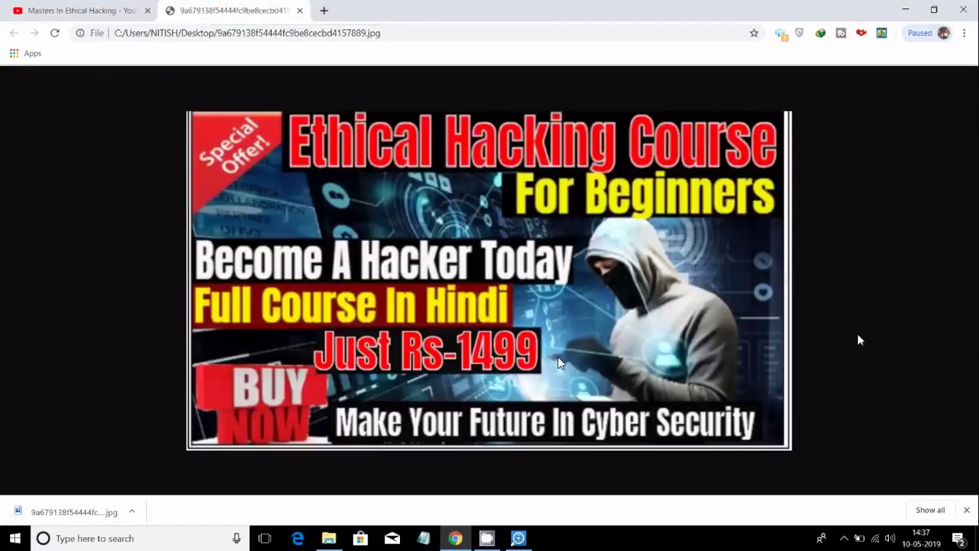
{"action": "left_click", "coordinate": [844, 539]}
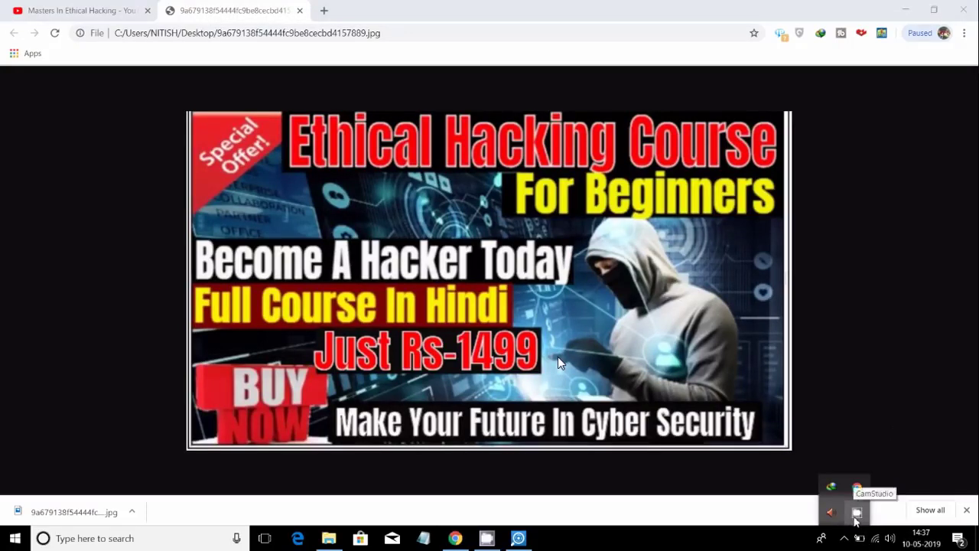
{"action": "left_click", "coordinate": [855, 516]}
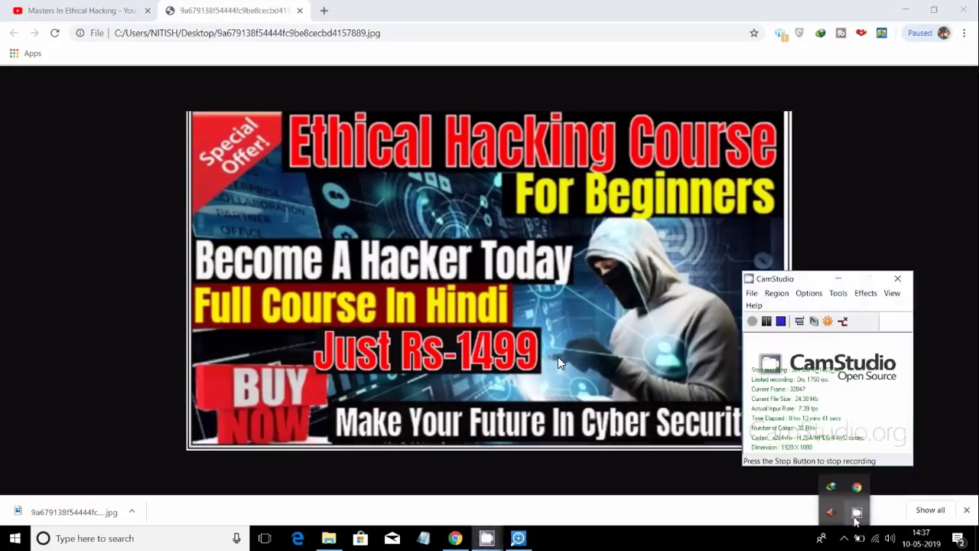